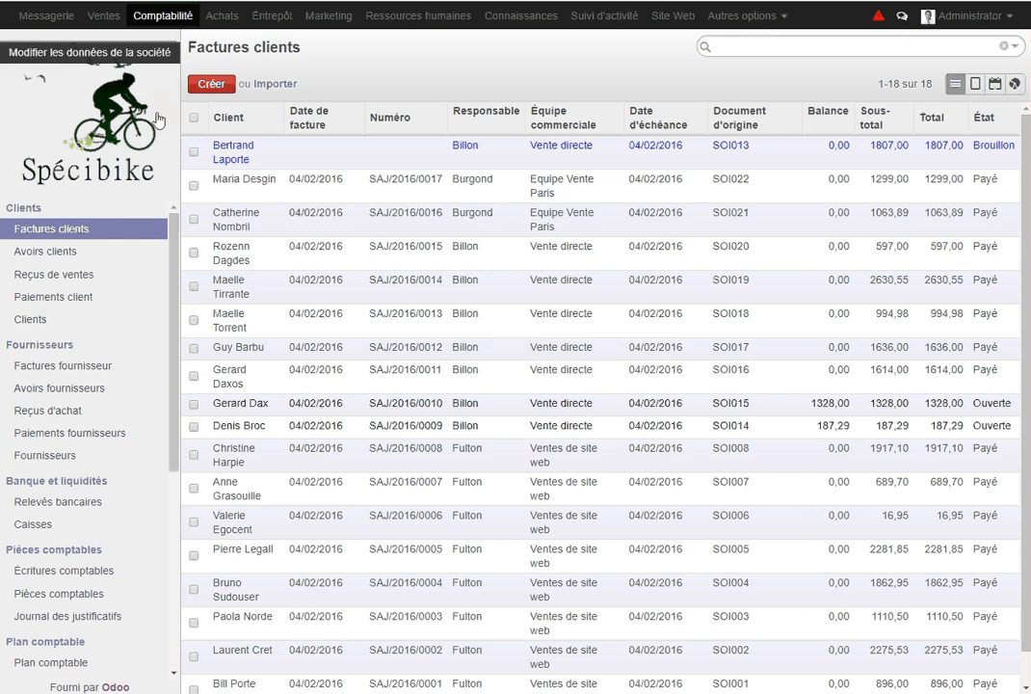
Look at the Ventes clients list, then open the Achats Fournisseurs list showing only AXA
{"action": "left_click", "coordinate": [104, 17]}
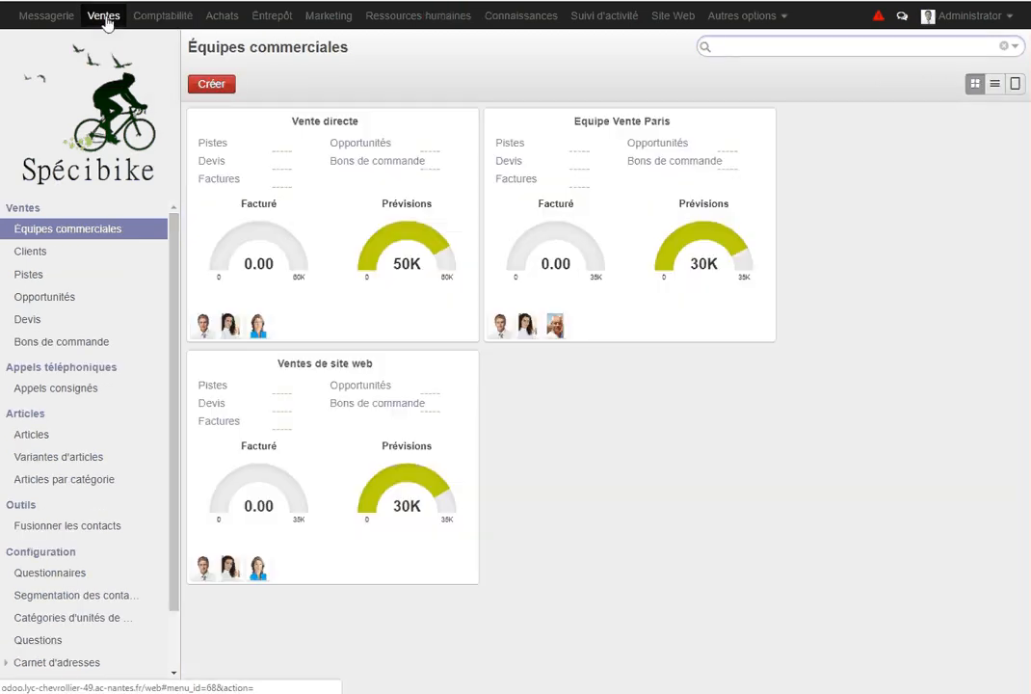
{"action": "left_click", "coordinate": [39, 255]}
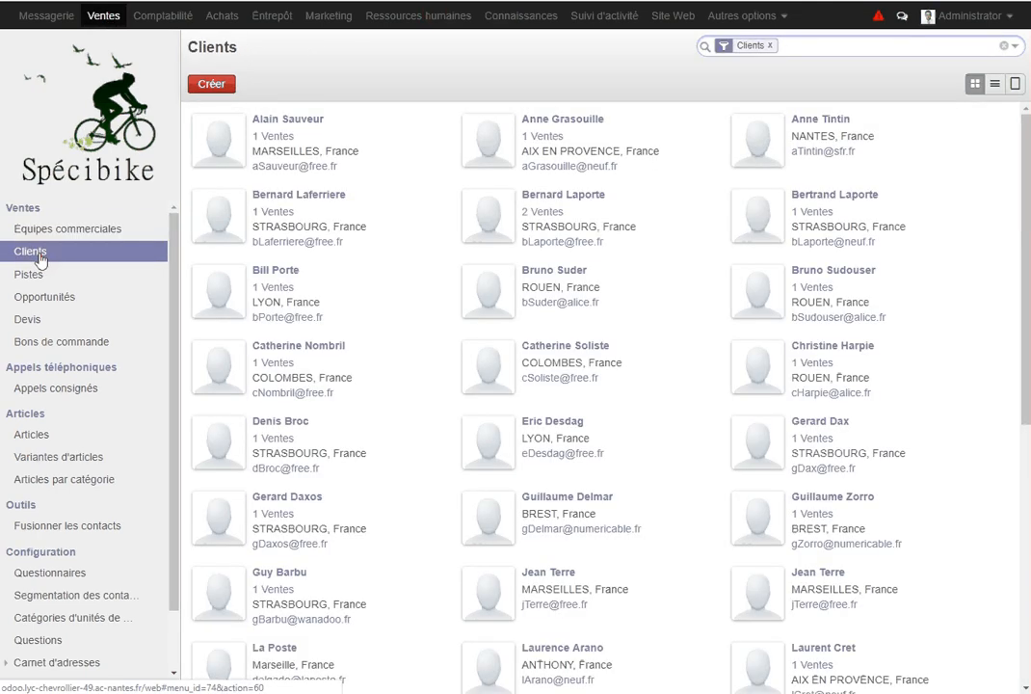
{"action": "left_click", "coordinate": [223, 26]}
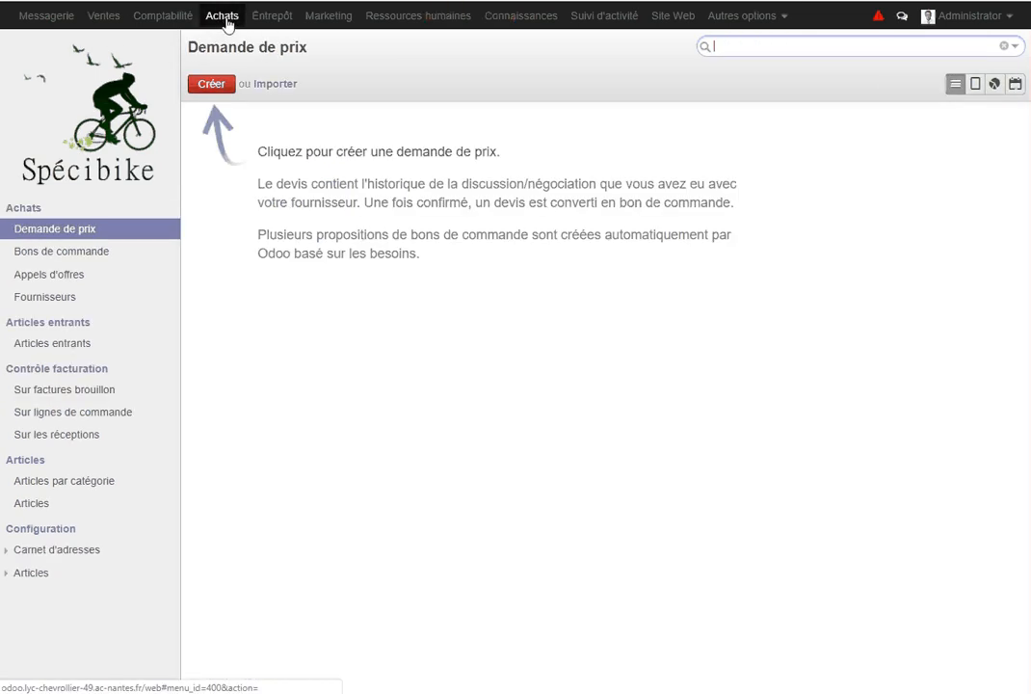
{"action": "left_click", "coordinate": [56, 309]}
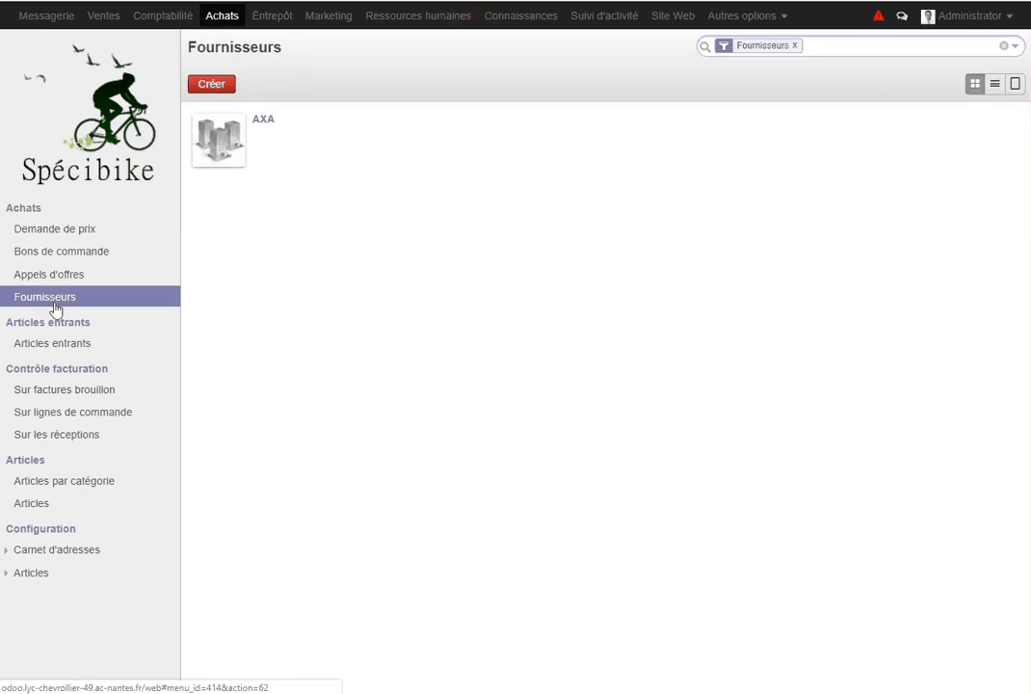
{"action": "left_click", "coordinate": [174, 19]}
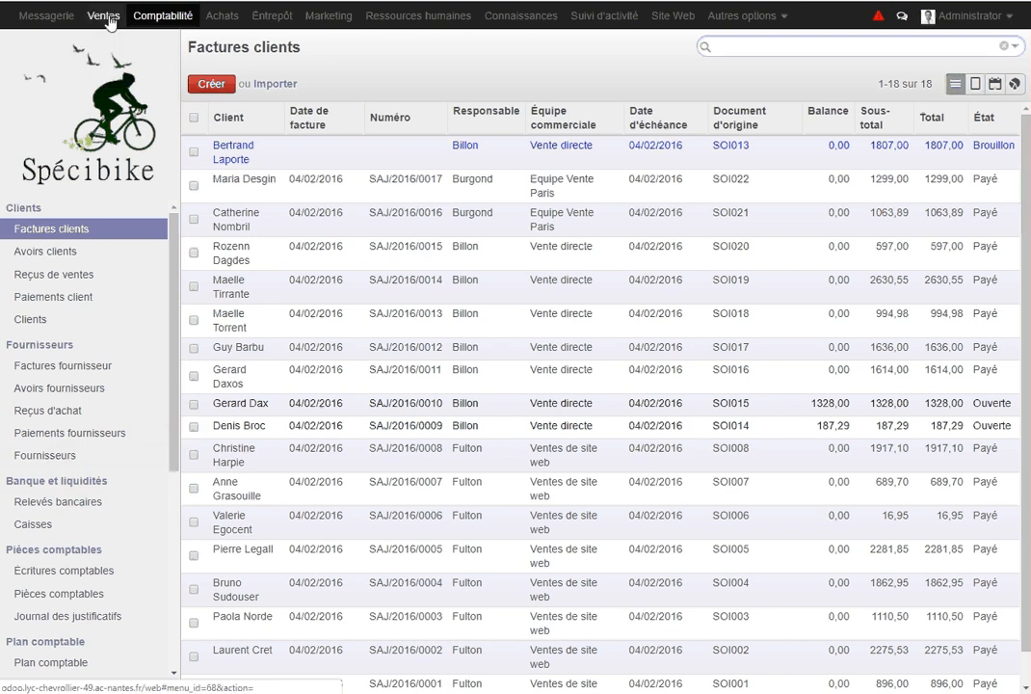
{"action": "left_click", "coordinate": [222, 16]}
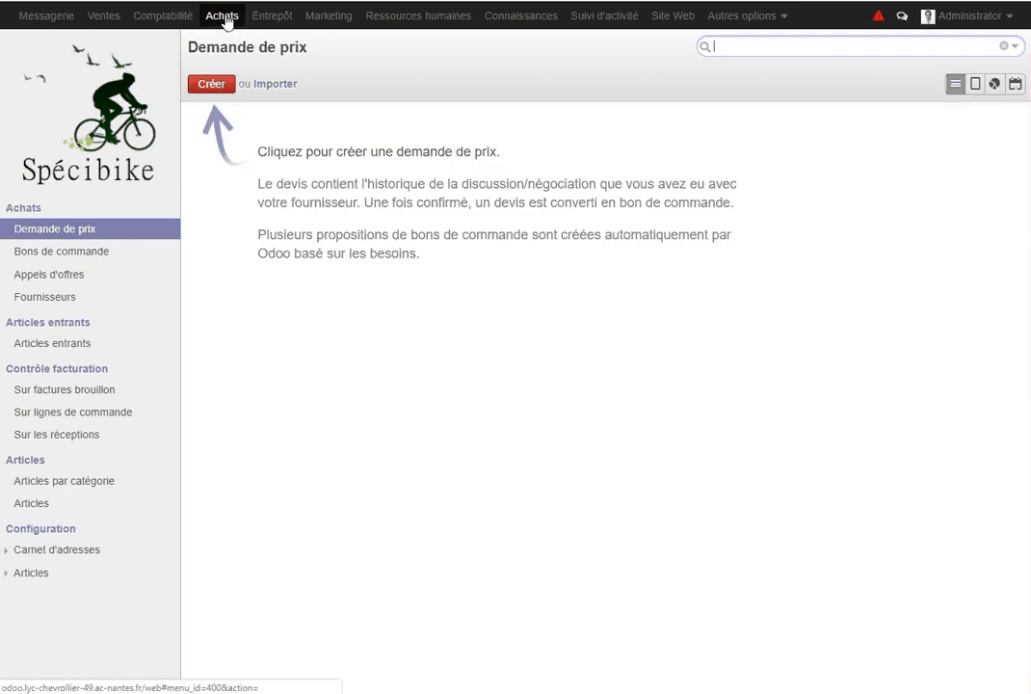
{"action": "left_click", "coordinate": [55, 302]}
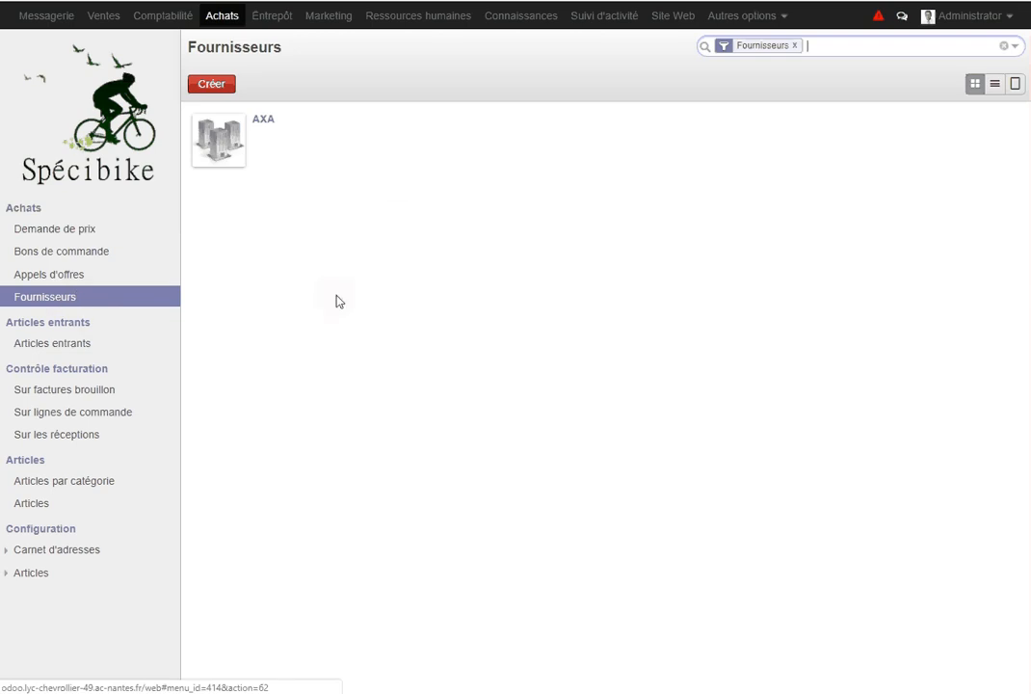
Create a new company supplier named 'CYCLES PIERRE PERIN' and look at the Étiquettes tag choices
{"action": "left_click", "coordinate": [211, 85]}
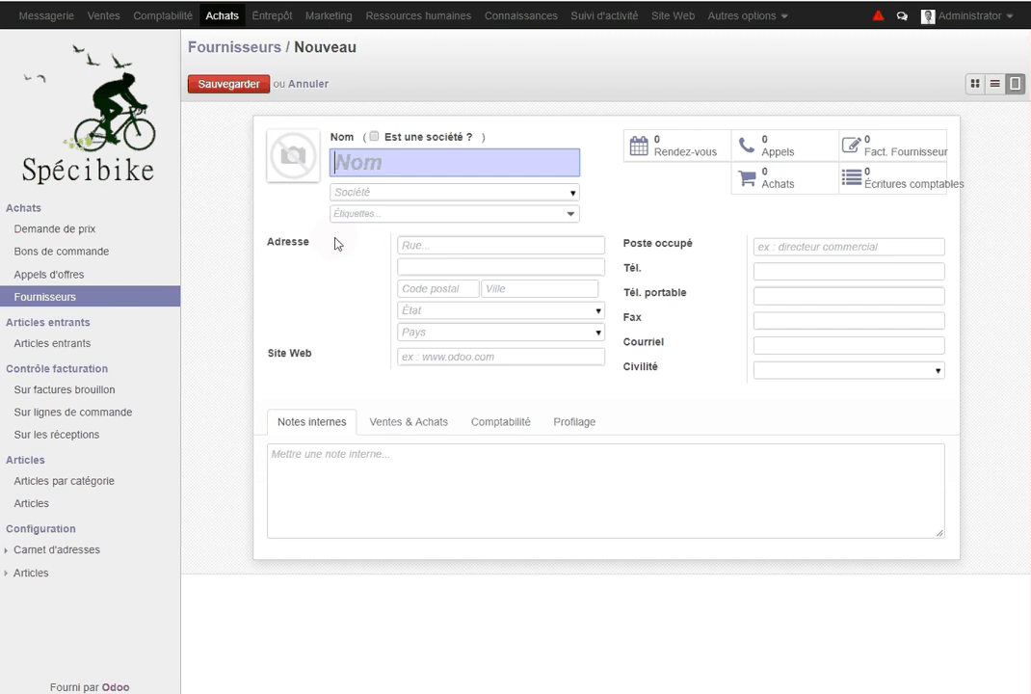
{"action": "left_click", "coordinate": [375, 137]}
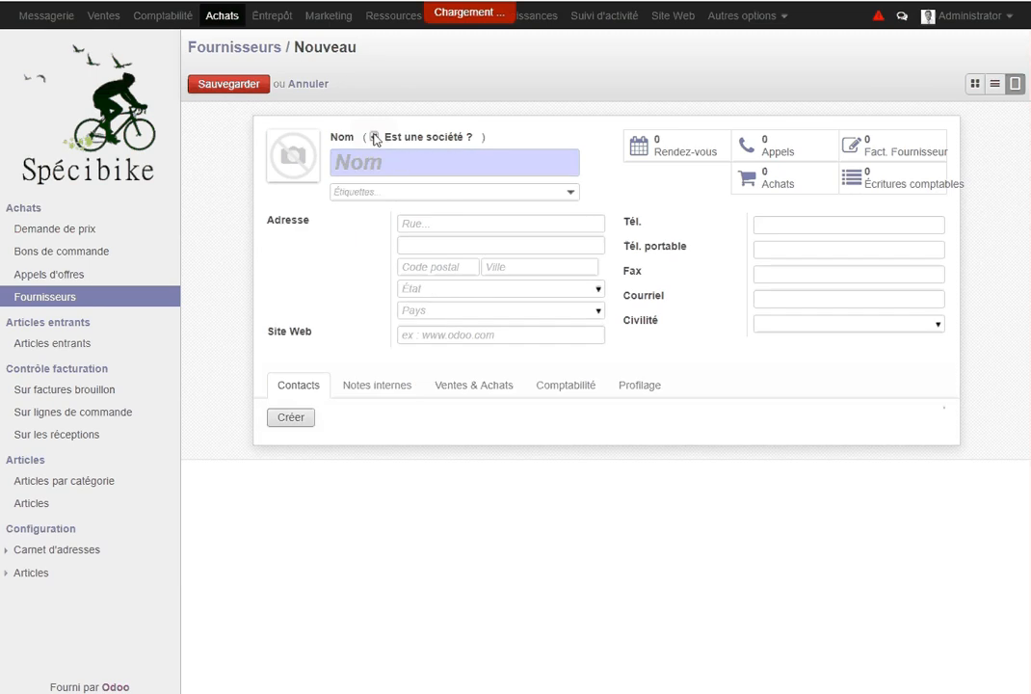
{"action": "left_click", "coordinate": [426, 164]}
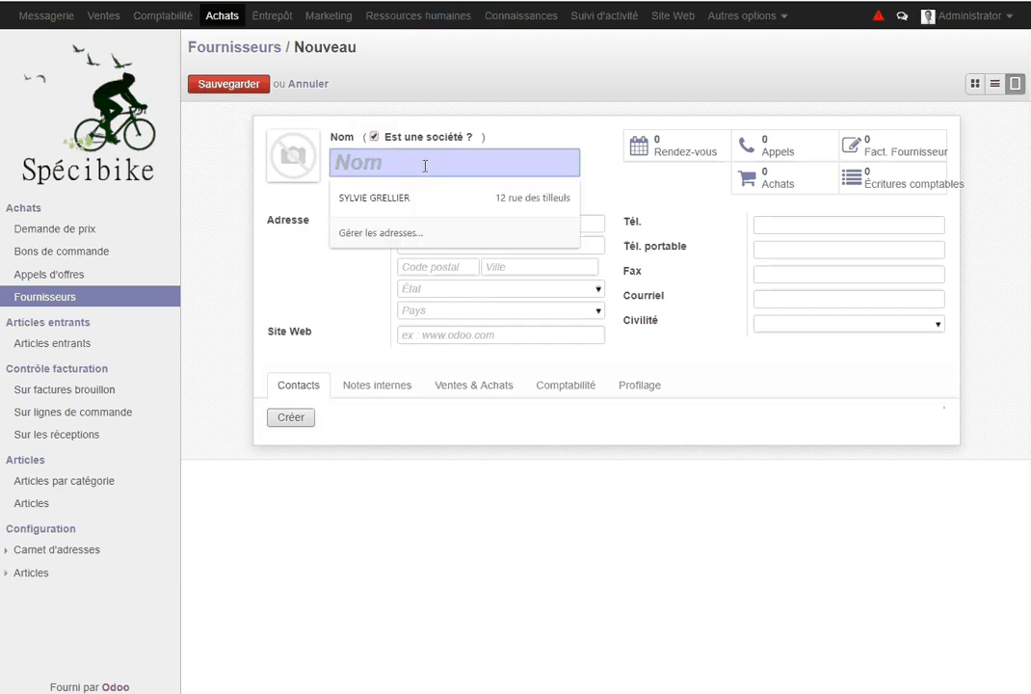
{"action": "type", "text": "CYC"}
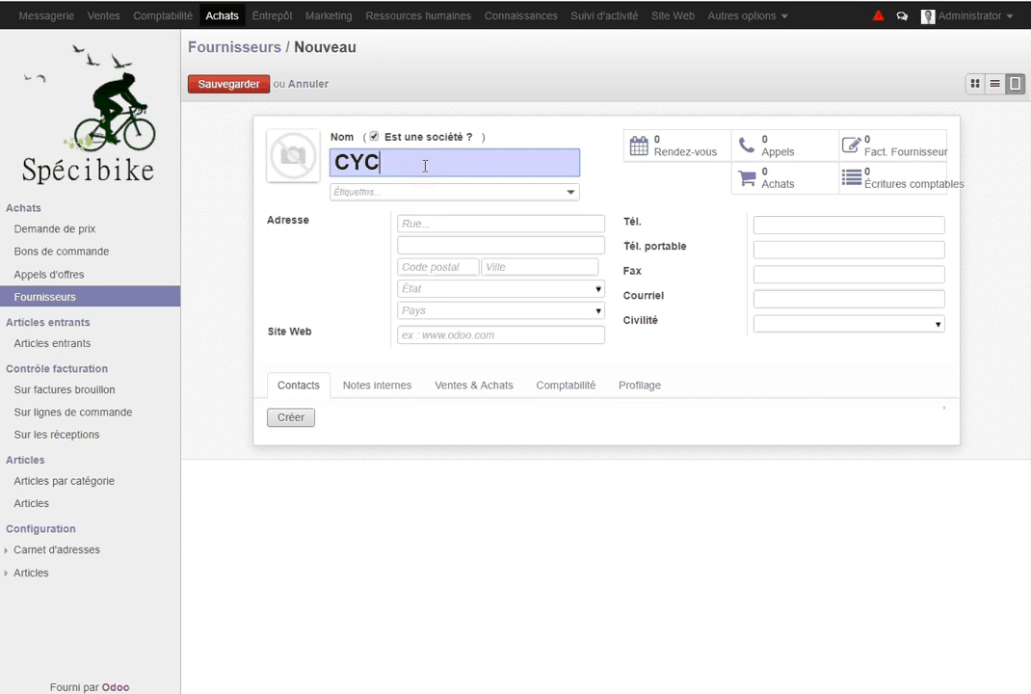
{"action": "type", "text": "LES PIERRE PERIN"}
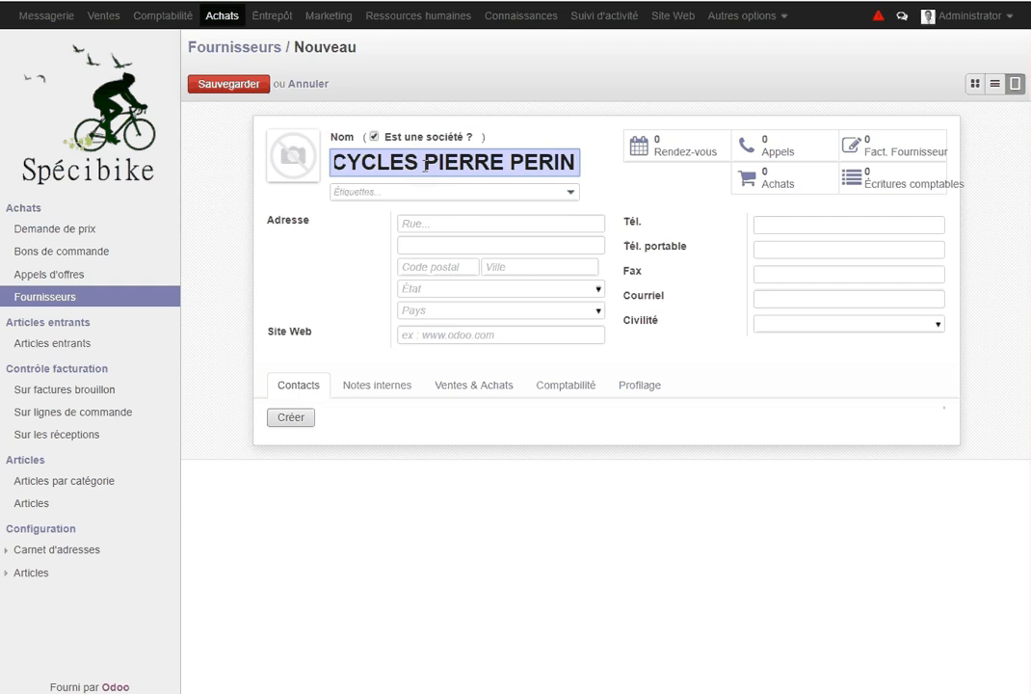
{"action": "left_click", "coordinate": [425, 193]}
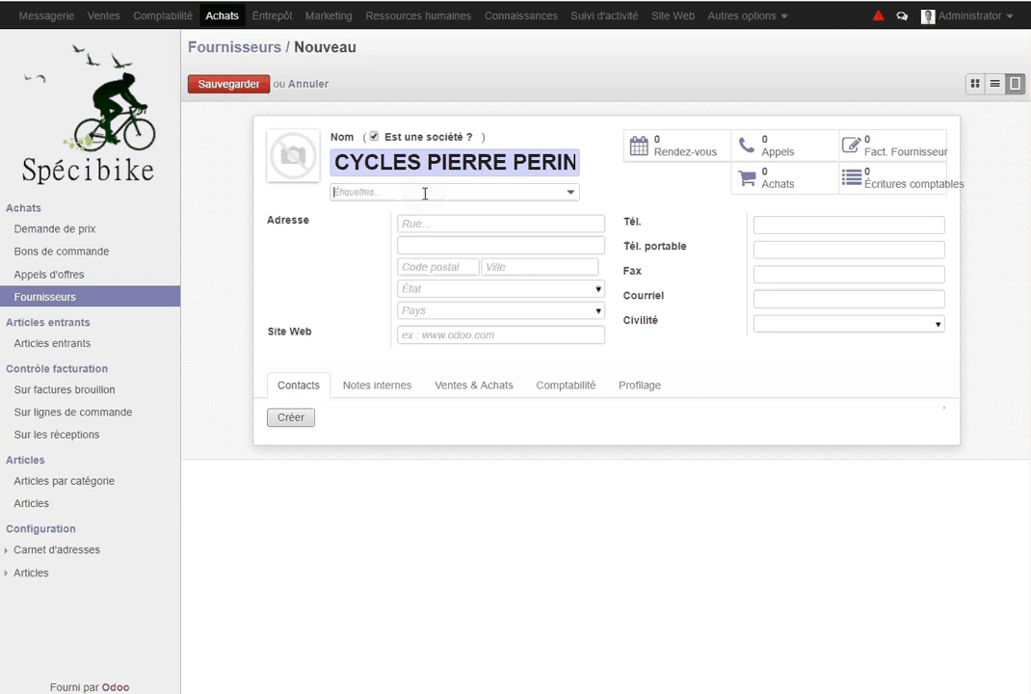
{"action": "left_click", "coordinate": [572, 195]}
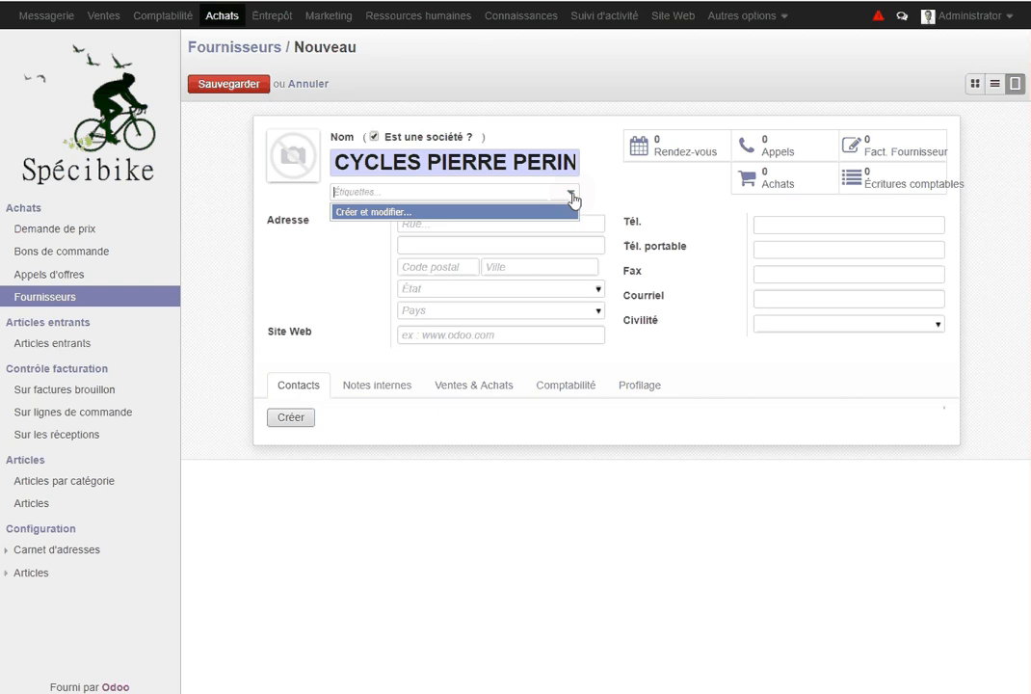
{"action": "left_click", "coordinate": [572, 195]}
{"action": "left_click", "coordinate": [572, 196]}
{"action": "left_click", "coordinate": [472, 227]}
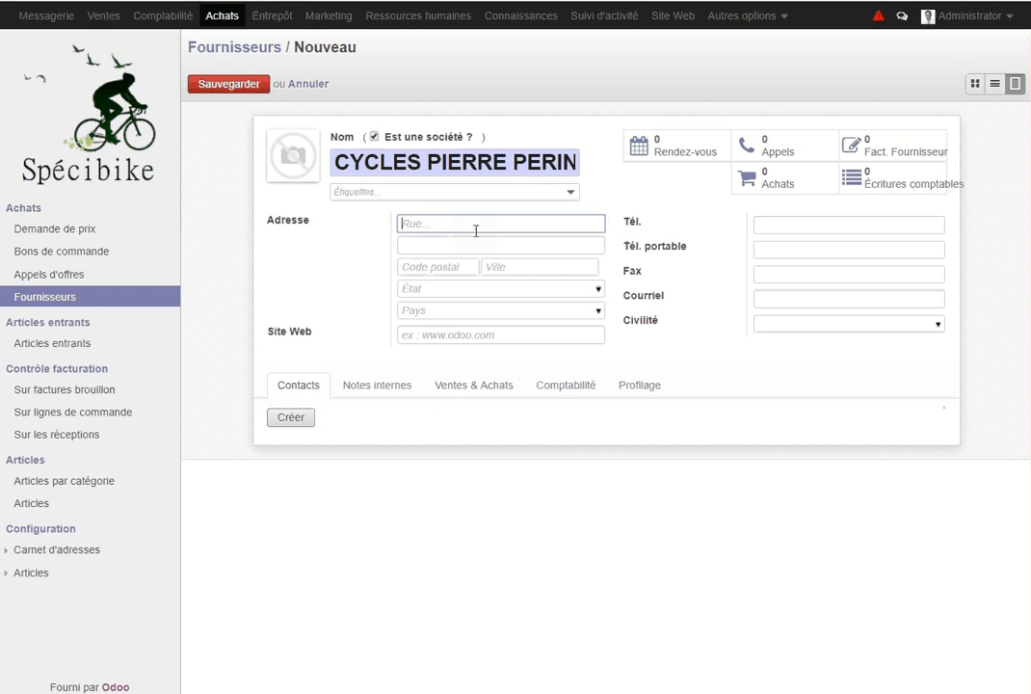
{"action": "left_click", "coordinate": [440, 266]}
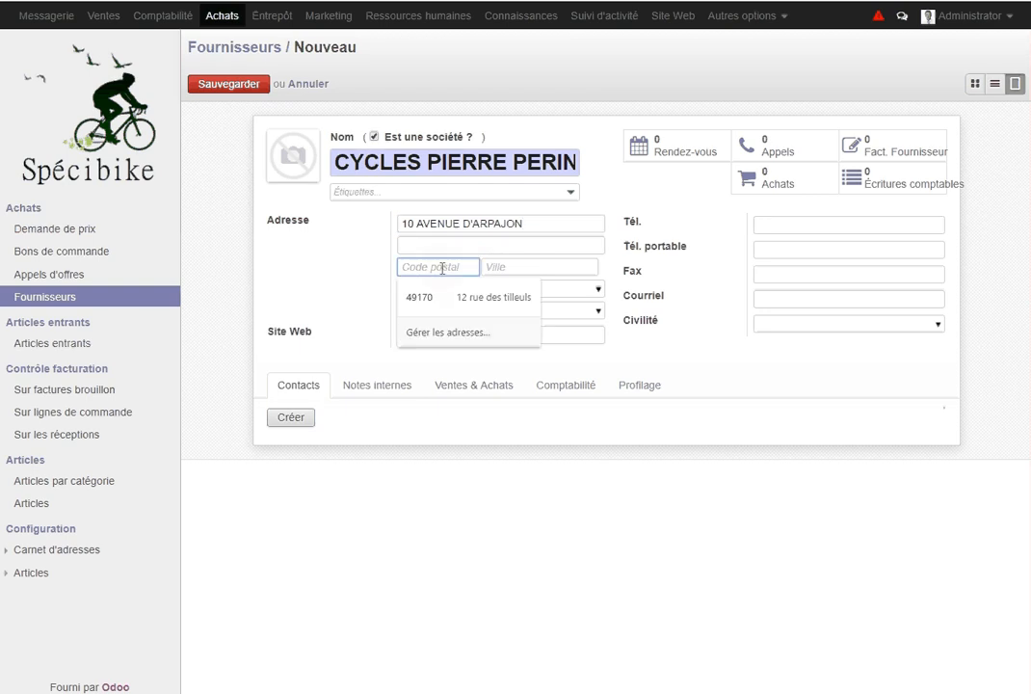
{"action": "type", "text": "91520"}
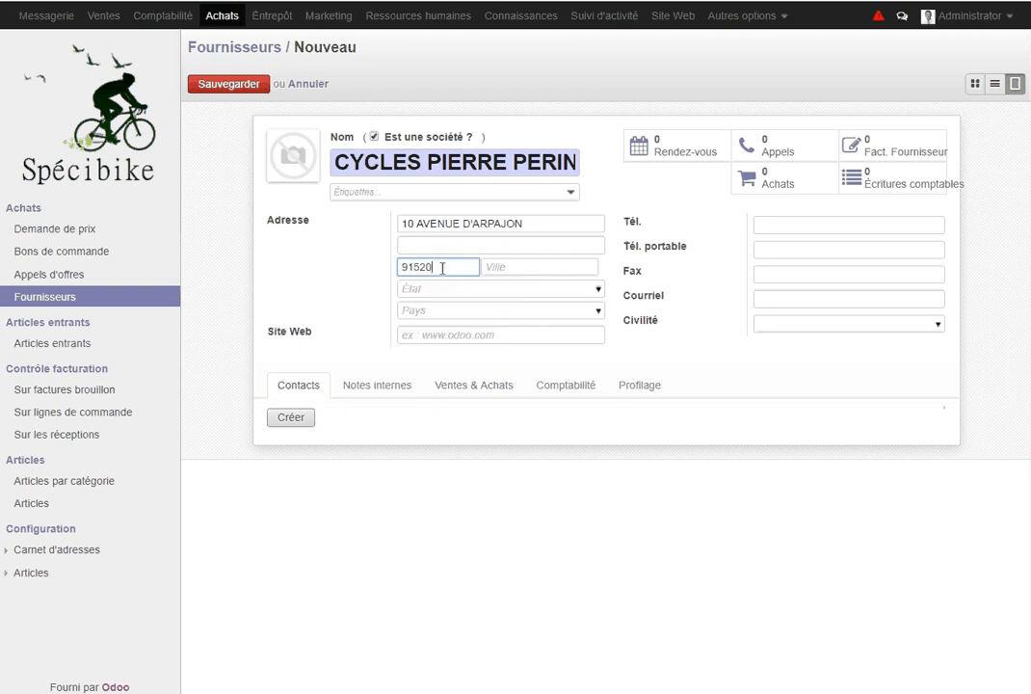
{"action": "left_click", "coordinate": [511, 273]}
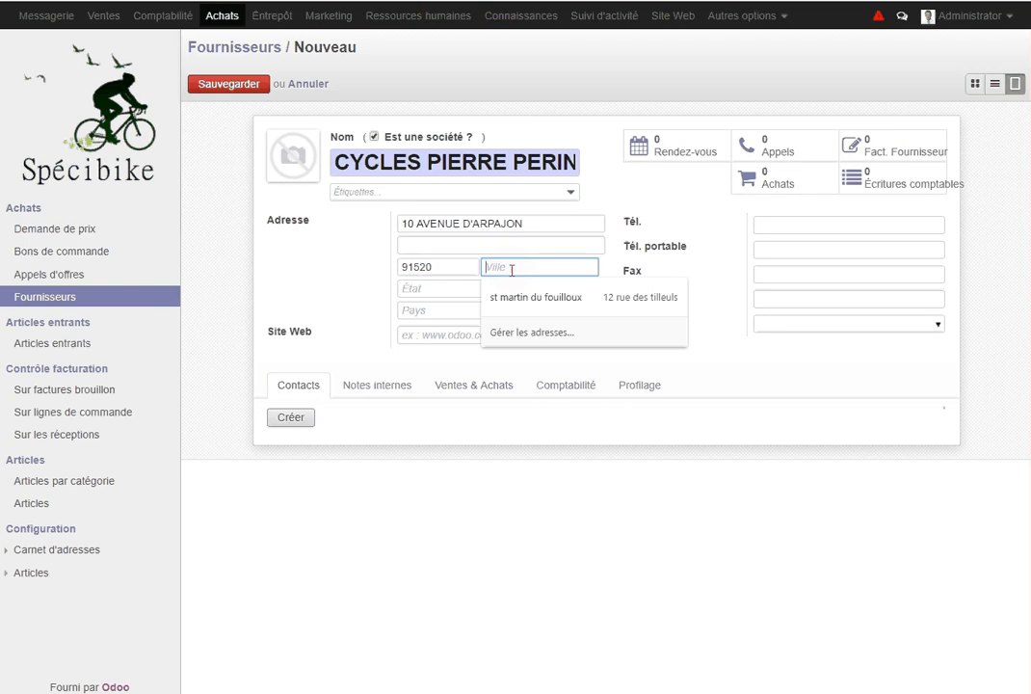
{"action": "type", "text": "EGLY"}
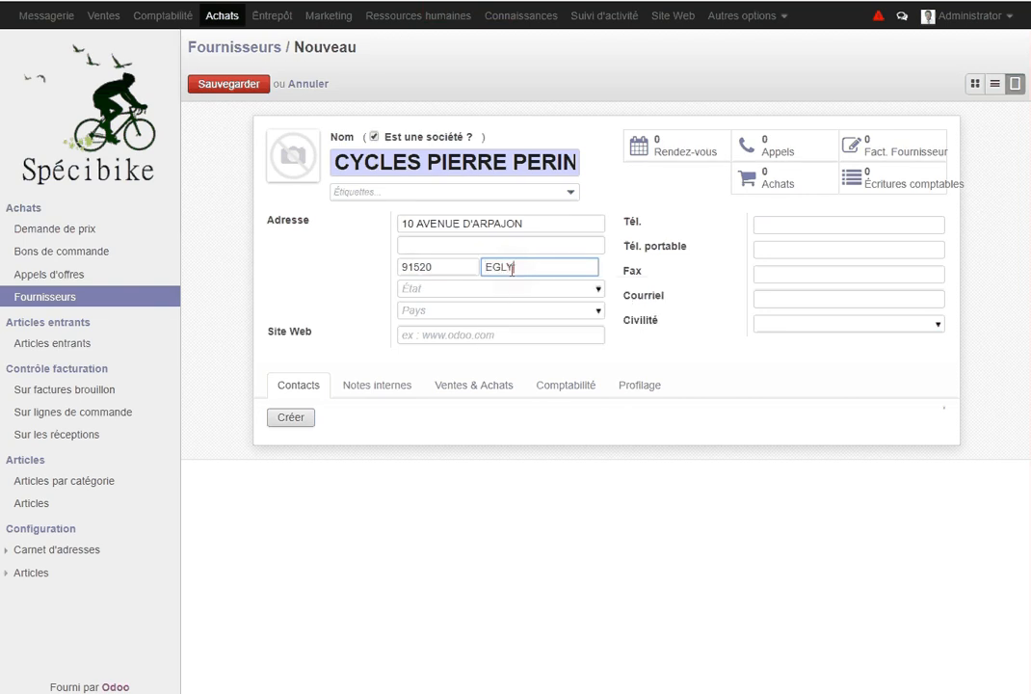
{"action": "left_click", "coordinate": [443, 312]}
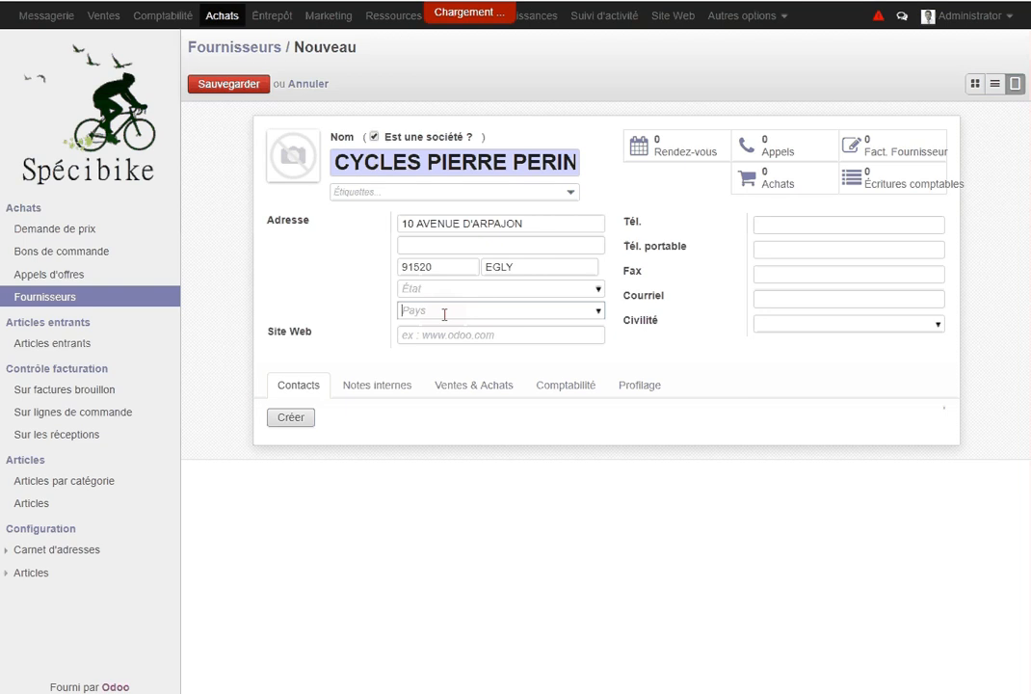
{"action": "type", "text": "fr"}
{"action": "key", "text": "Return"}
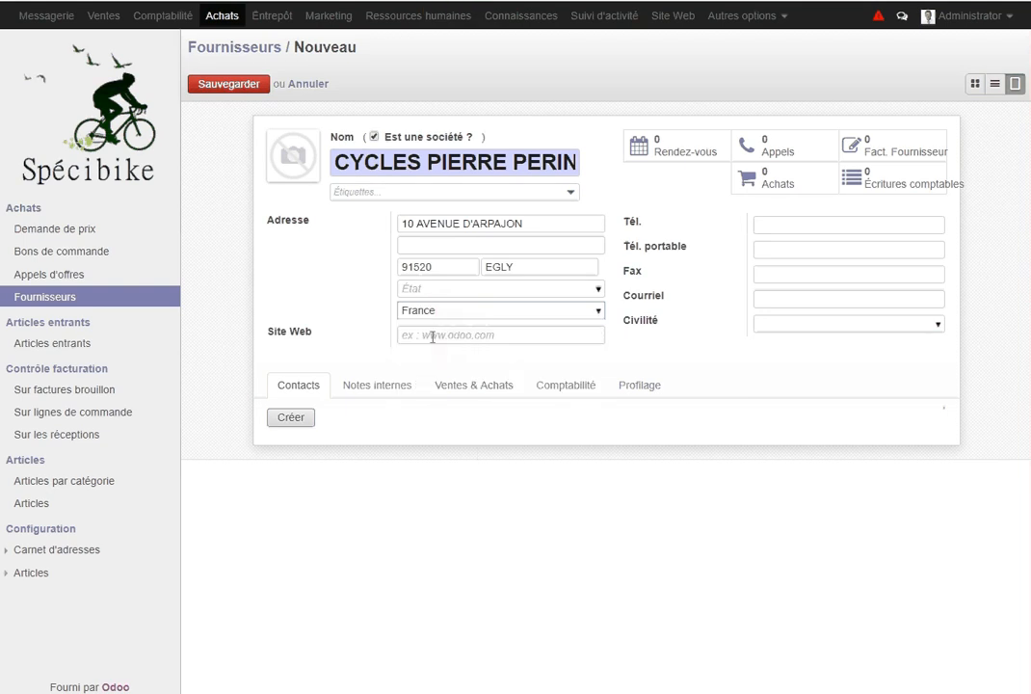
{"action": "left_click", "coordinate": [432, 336]}
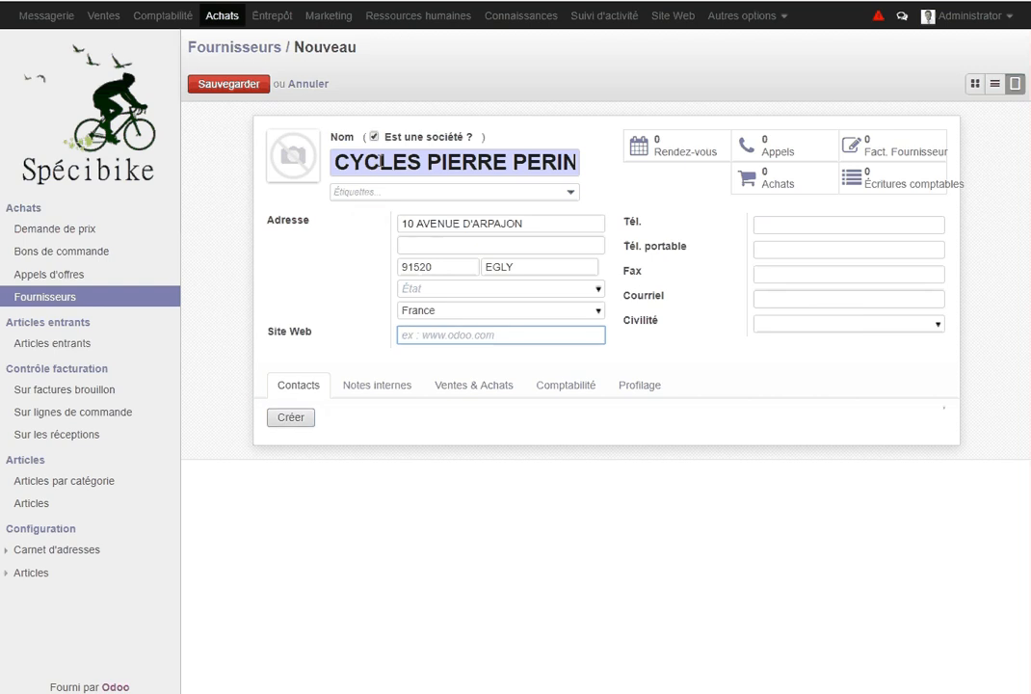
{"action": "left_click", "coordinate": [309, 424]}
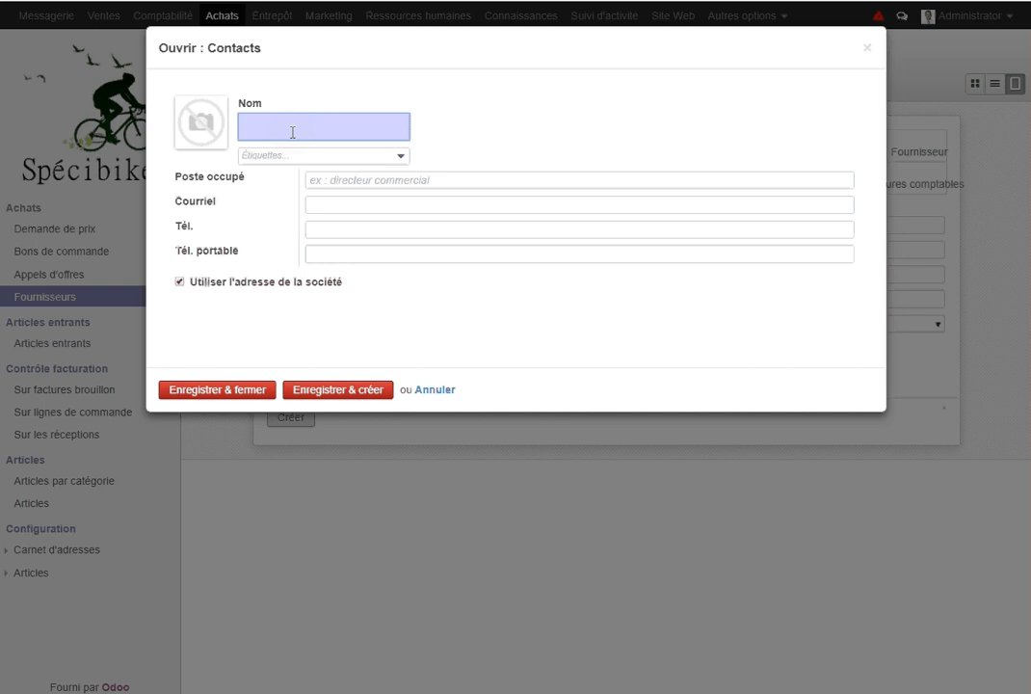
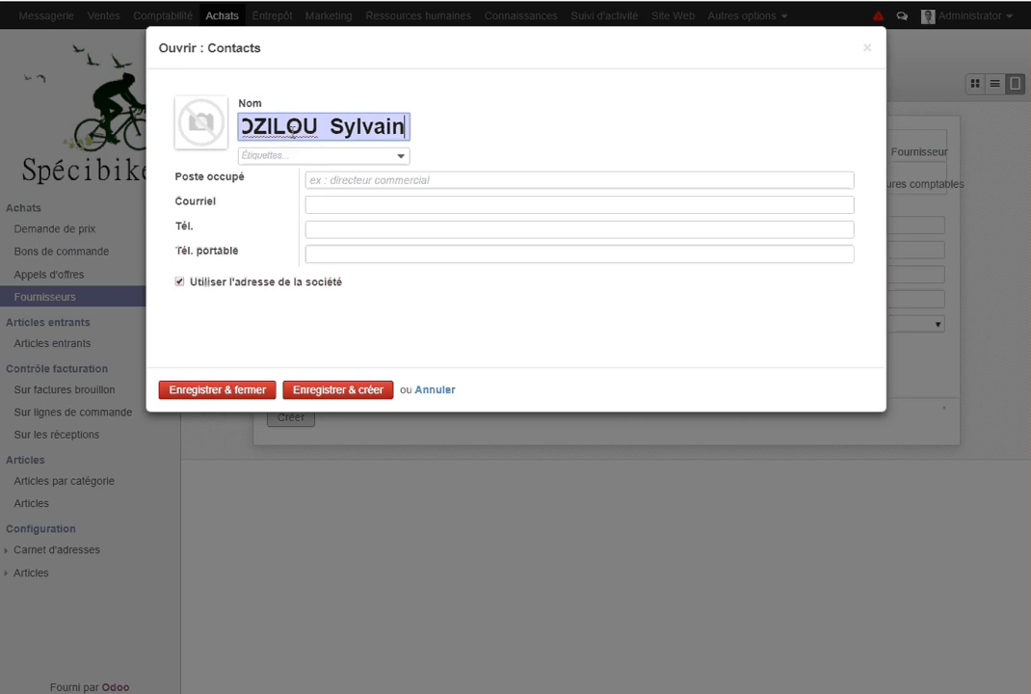
Enter the contact's full name with job title PDG and save it to the supplier
{"action": "left_click", "coordinate": [352, 180]}
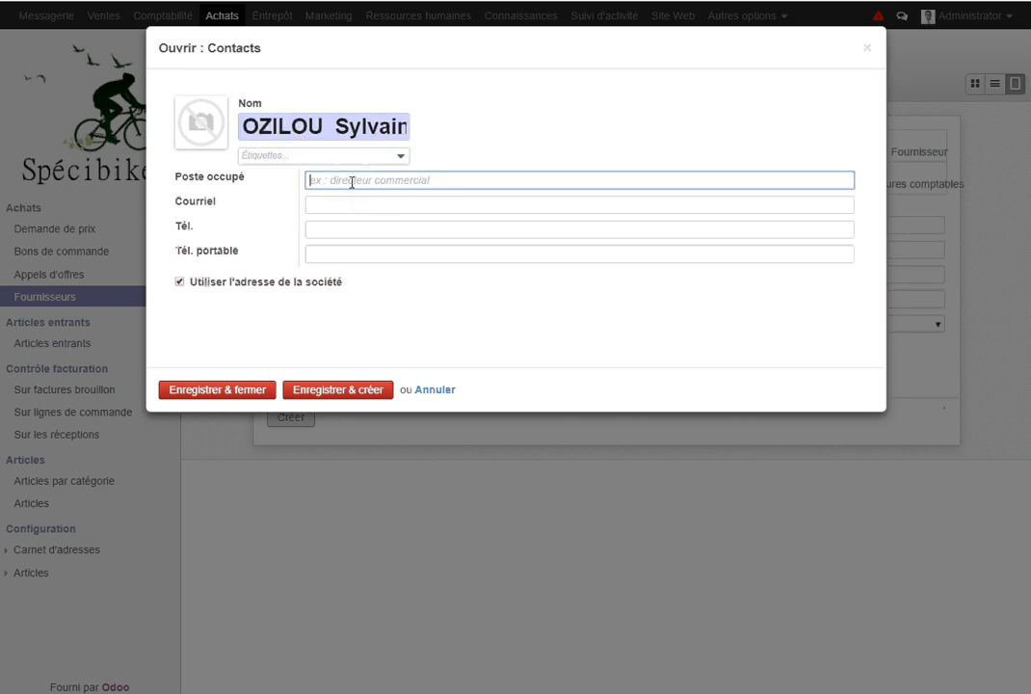
{"action": "type", "text": "PDG"}
{"action": "left_click", "coordinate": [246, 393]}
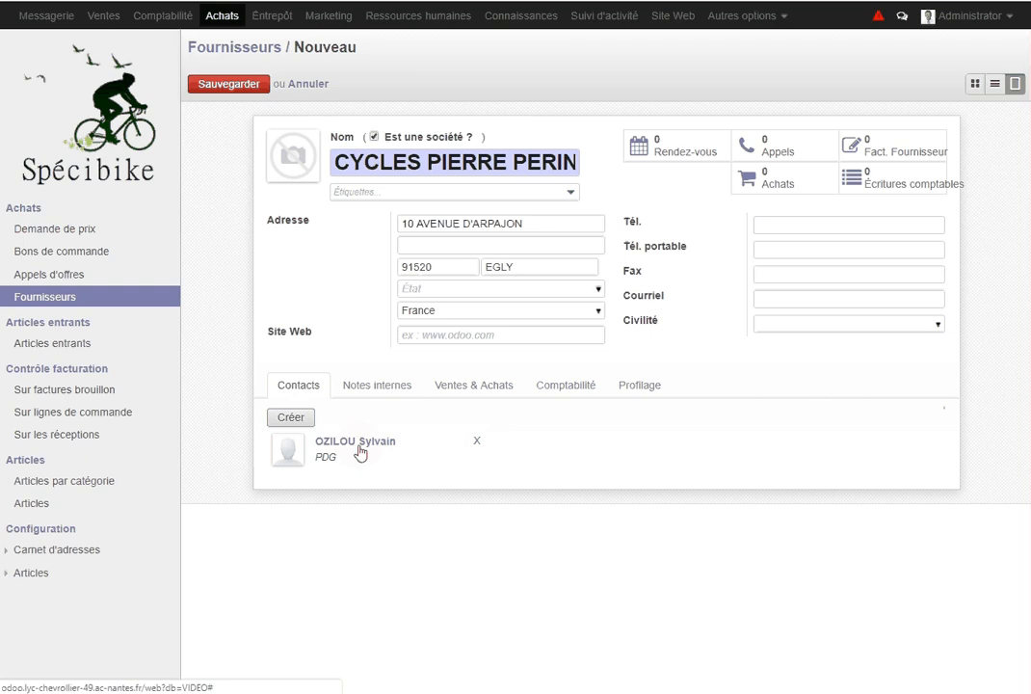
{"action": "left_click", "coordinate": [400, 395]}
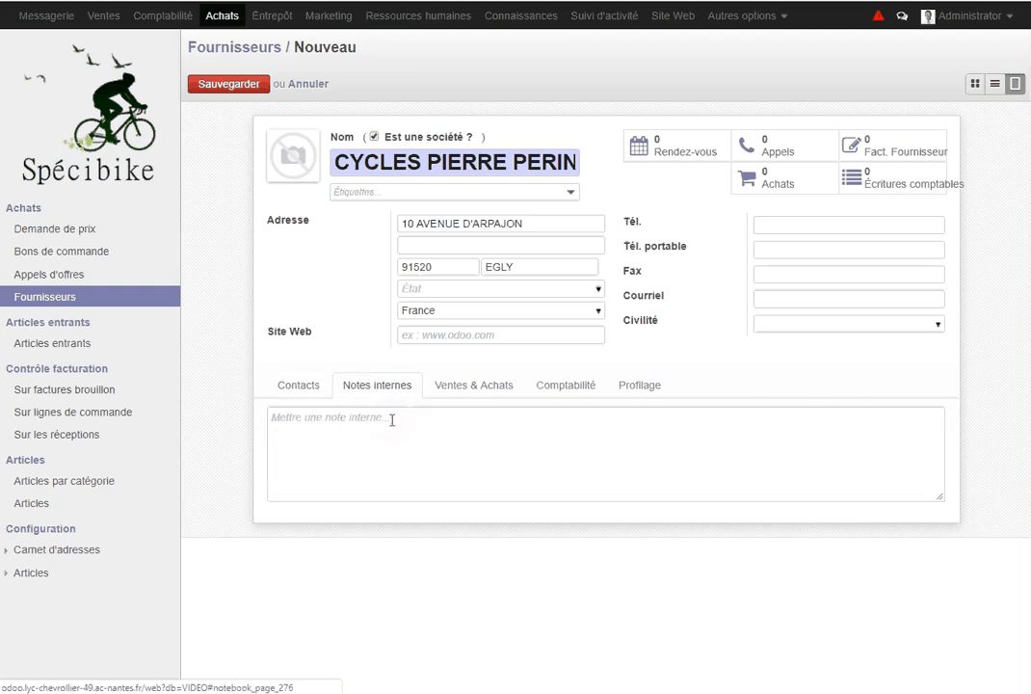
In the Ventes & Achats settings, keep French / Français as the supplier's language
{"action": "left_click", "coordinate": [395, 420]}
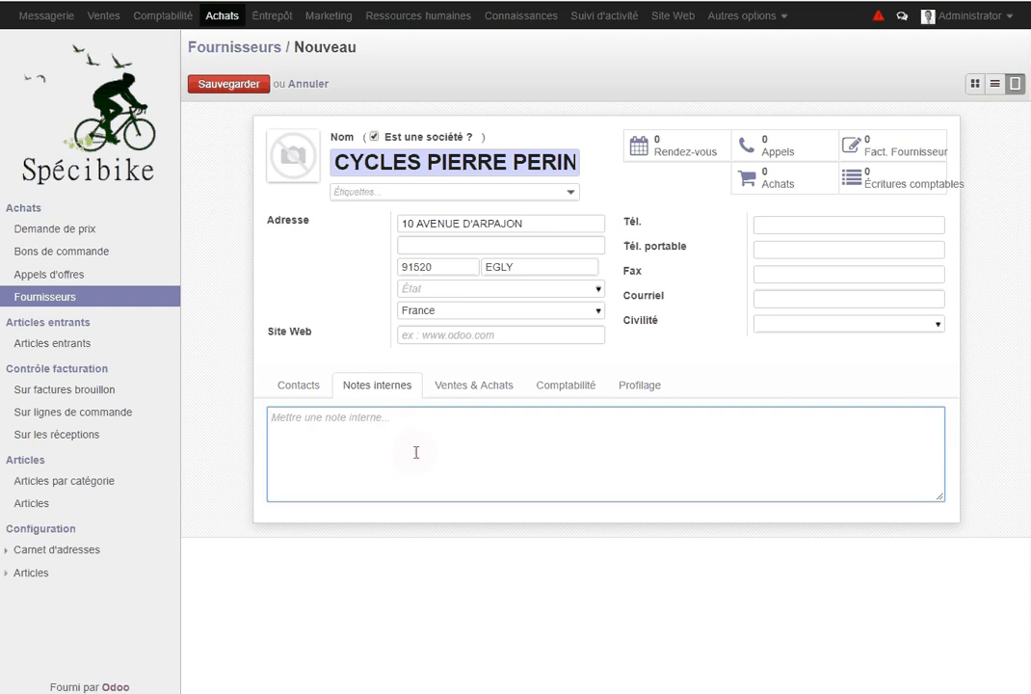
{"action": "left_click", "coordinate": [490, 393]}
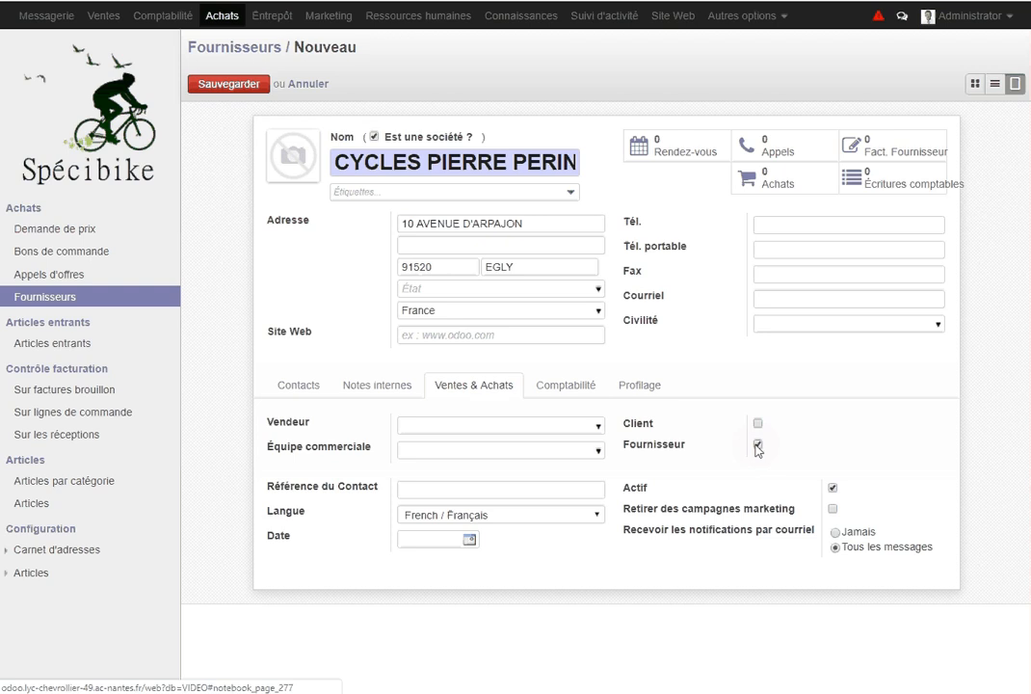
{"action": "left_click", "coordinate": [486, 518]}
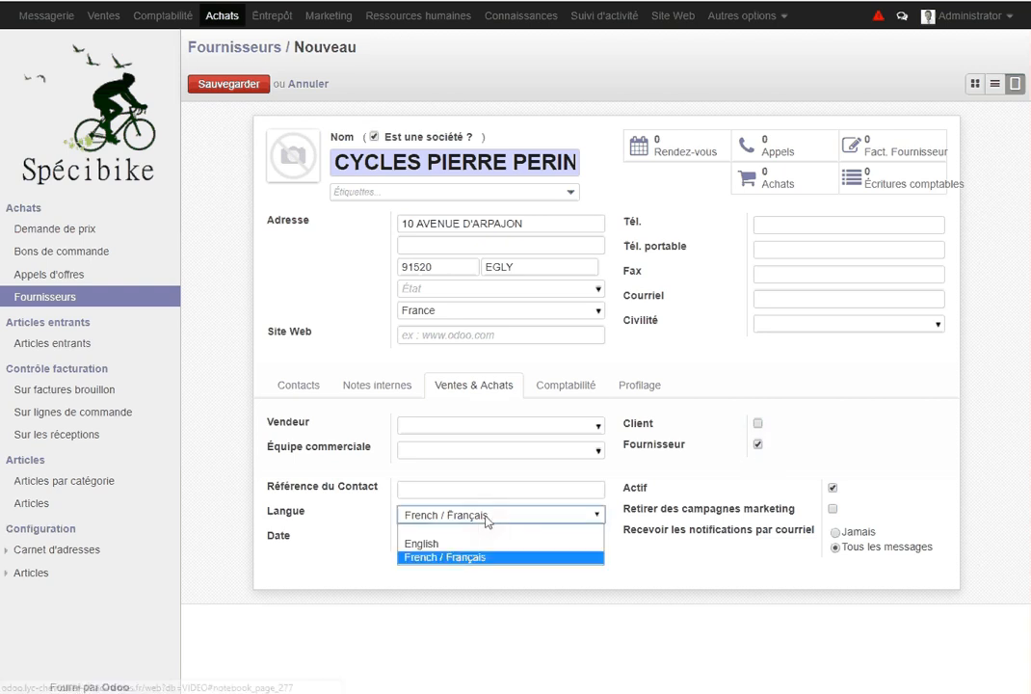
{"action": "left_click", "coordinate": [486, 518]}
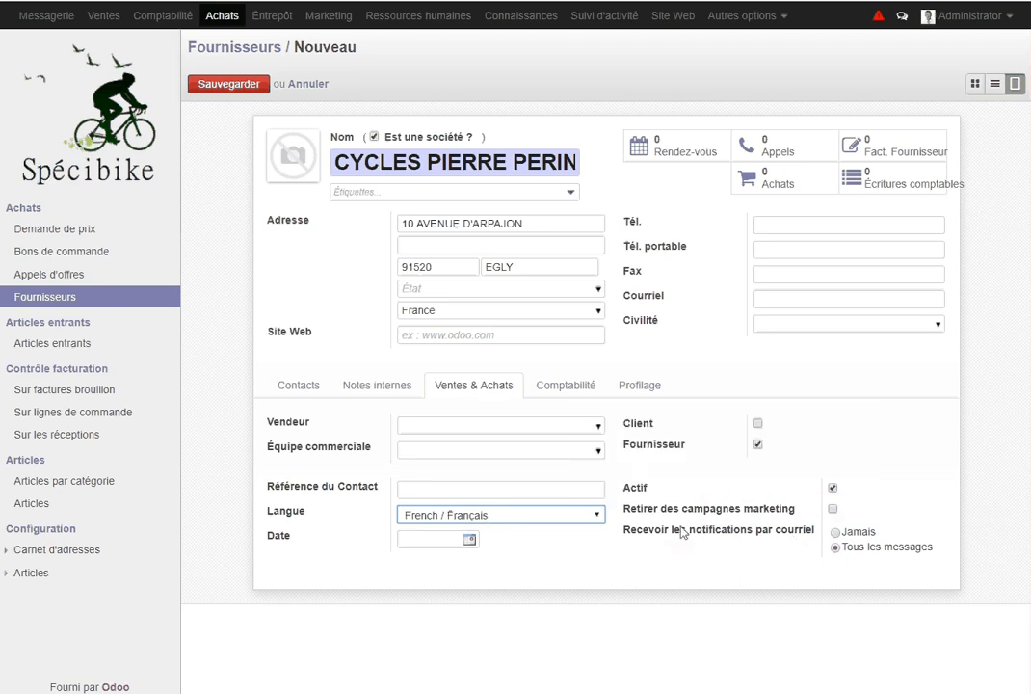
{"action": "mouse_move", "coordinate": [700, 520]}
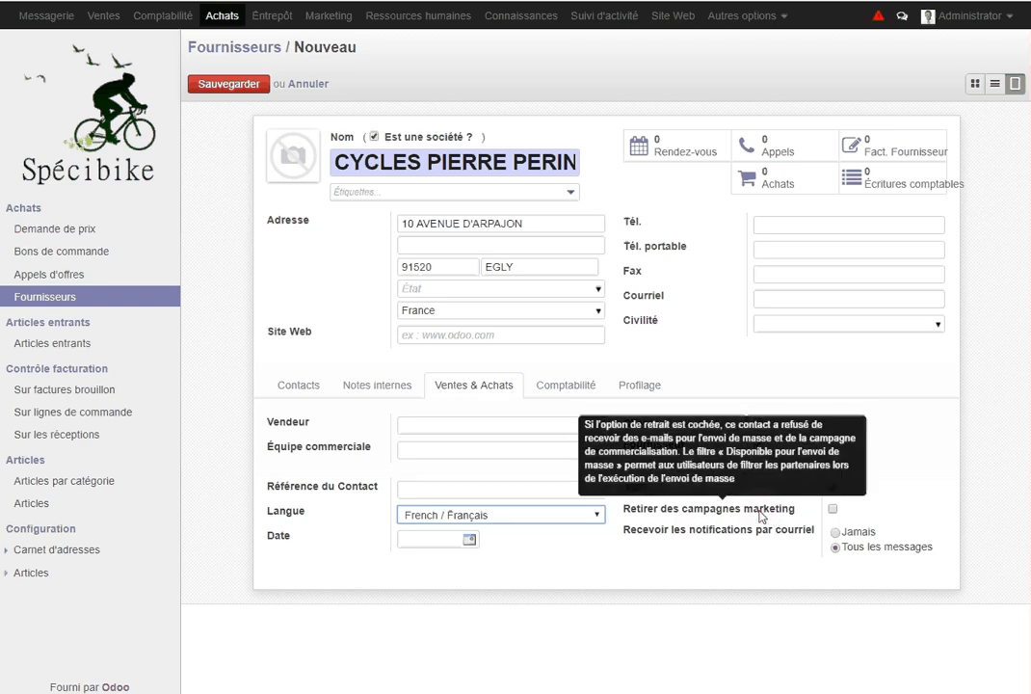
{"action": "left_click", "coordinate": [584, 395]}
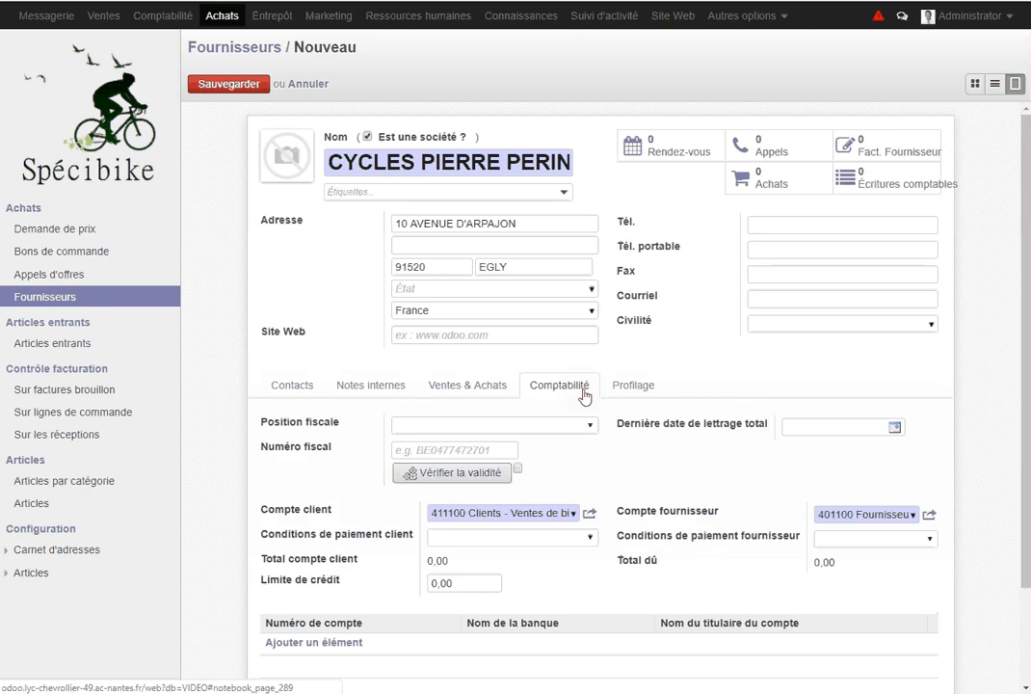
Review the Position fiscale options and leave the fiscal position blank
{"action": "scroll", "coordinate": [569, 475], "scroll_direction": "down", "scroll_amount": 2}
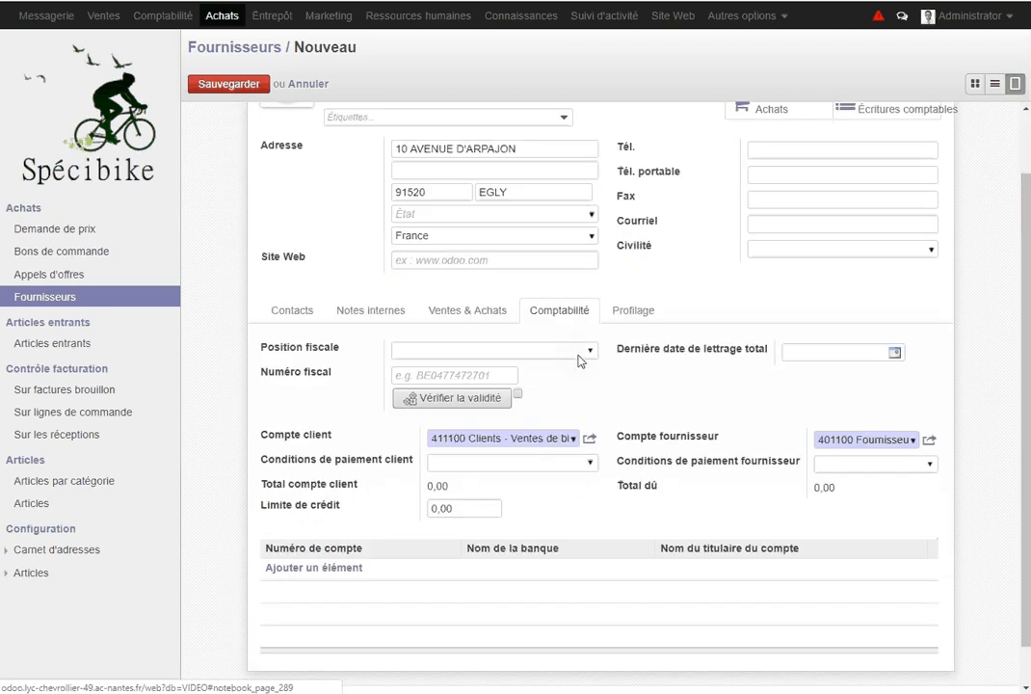
{"action": "left_click", "coordinate": [582, 353]}
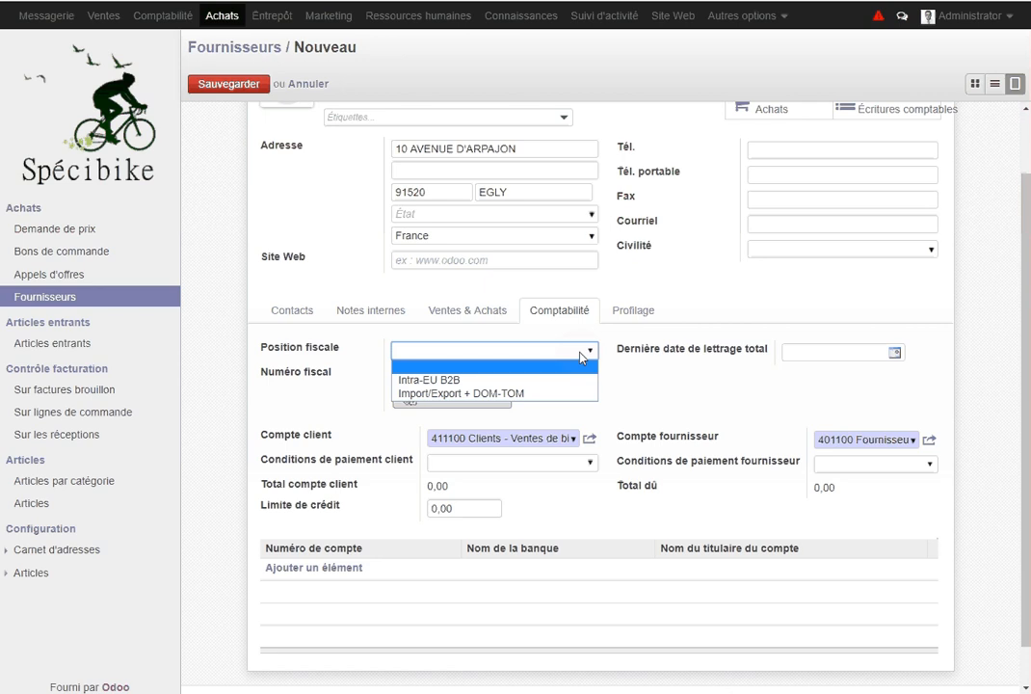
{"action": "left_click", "coordinate": [516, 352]}
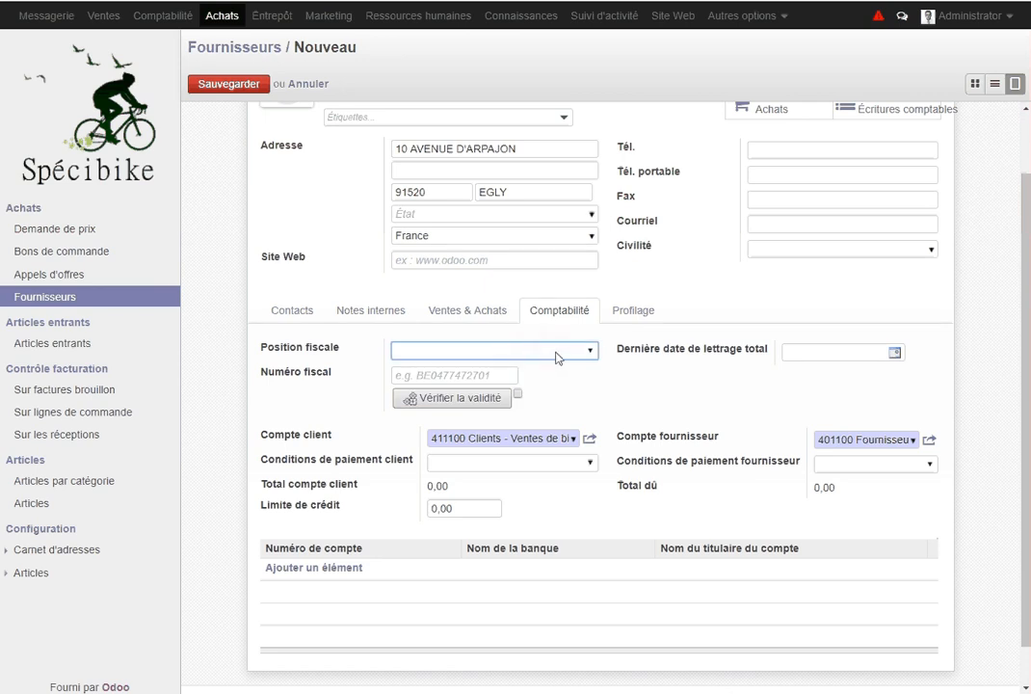
{"action": "left_click", "coordinate": [590, 352]}
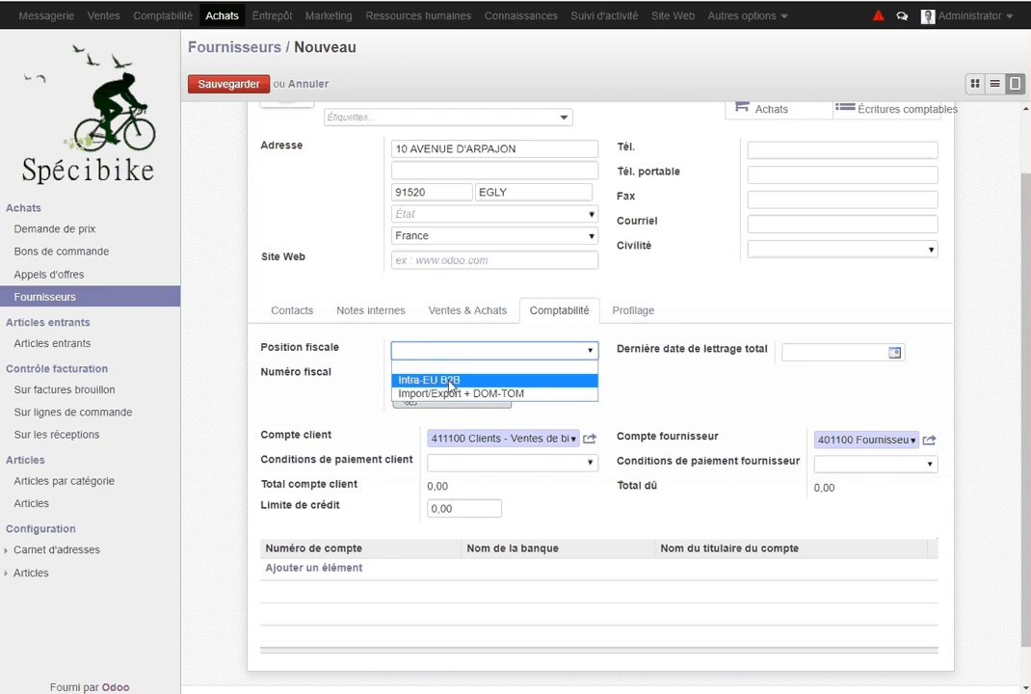
{"action": "left_click", "coordinate": [487, 355]}
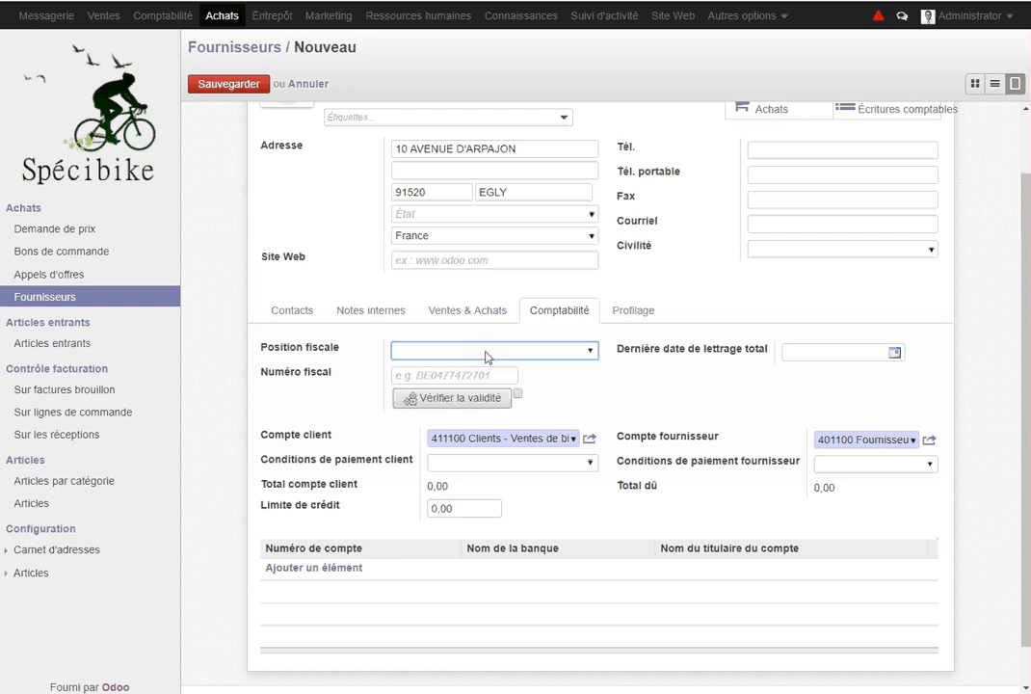
{"action": "left_click", "coordinate": [590, 352]}
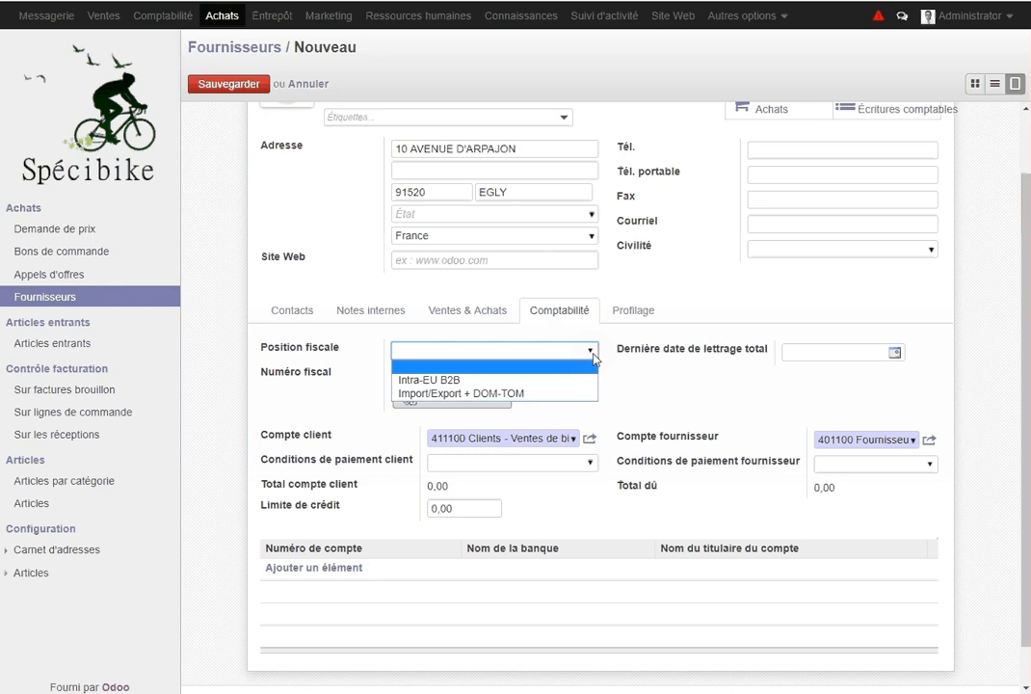
{"action": "left_click", "coordinate": [527, 357]}
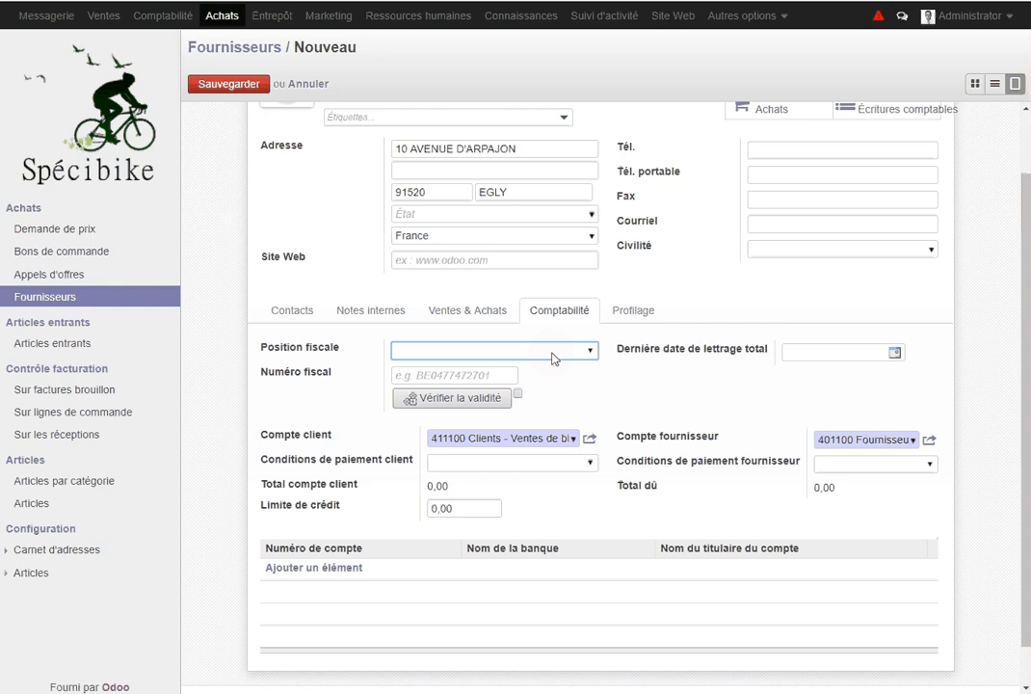
{"action": "left_click", "coordinate": [504, 375]}
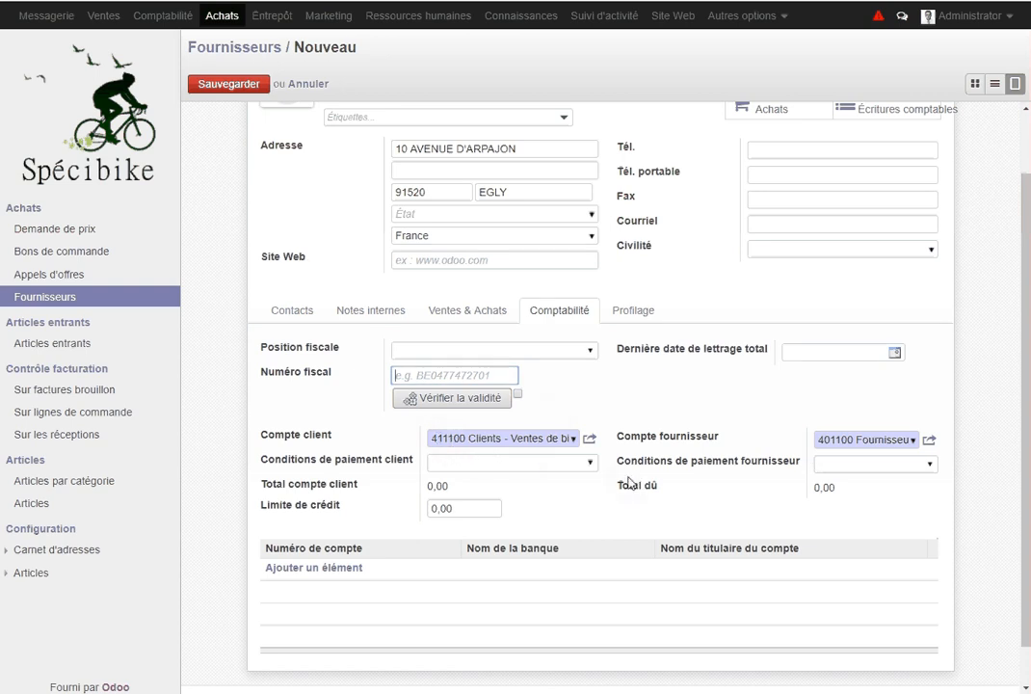
Keep the current supplier account and set supplier payment terms to Fin de mois
{"action": "mouse_move", "coordinate": [635, 488]}
{"action": "left_click", "coordinate": [914, 440]}
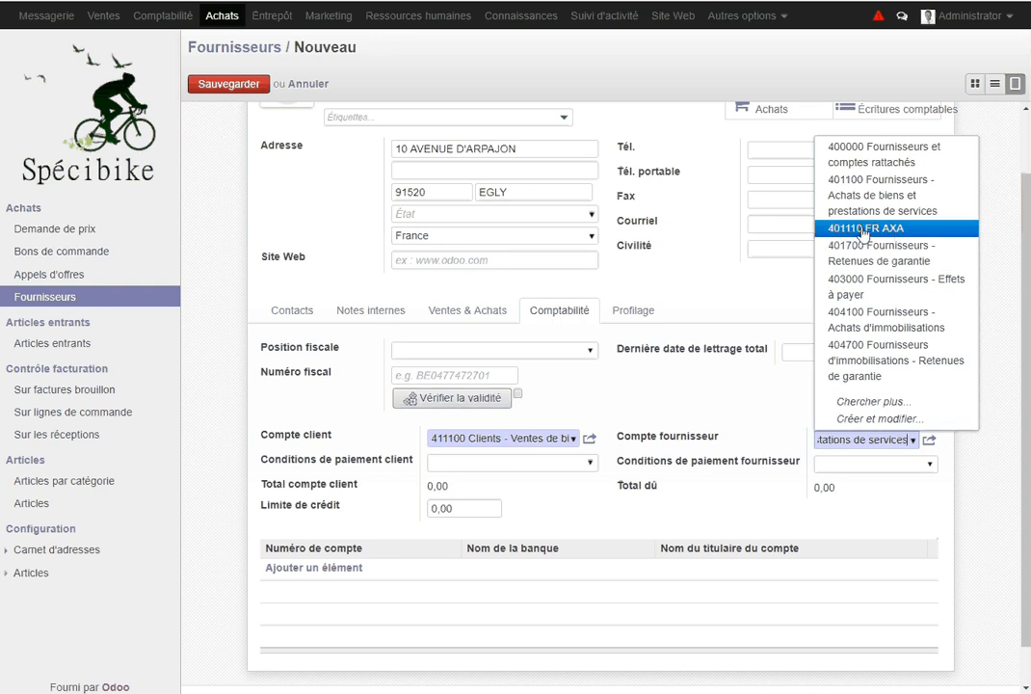
{"action": "left_click", "coordinate": [882, 438]}
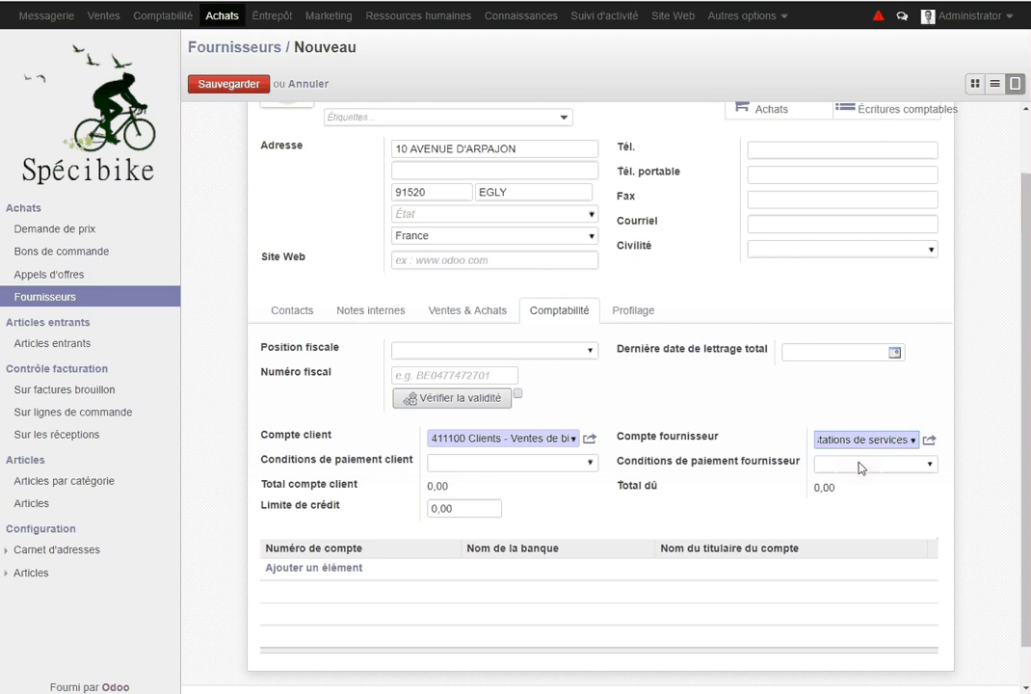
{"action": "left_click", "coordinate": [846, 470]}
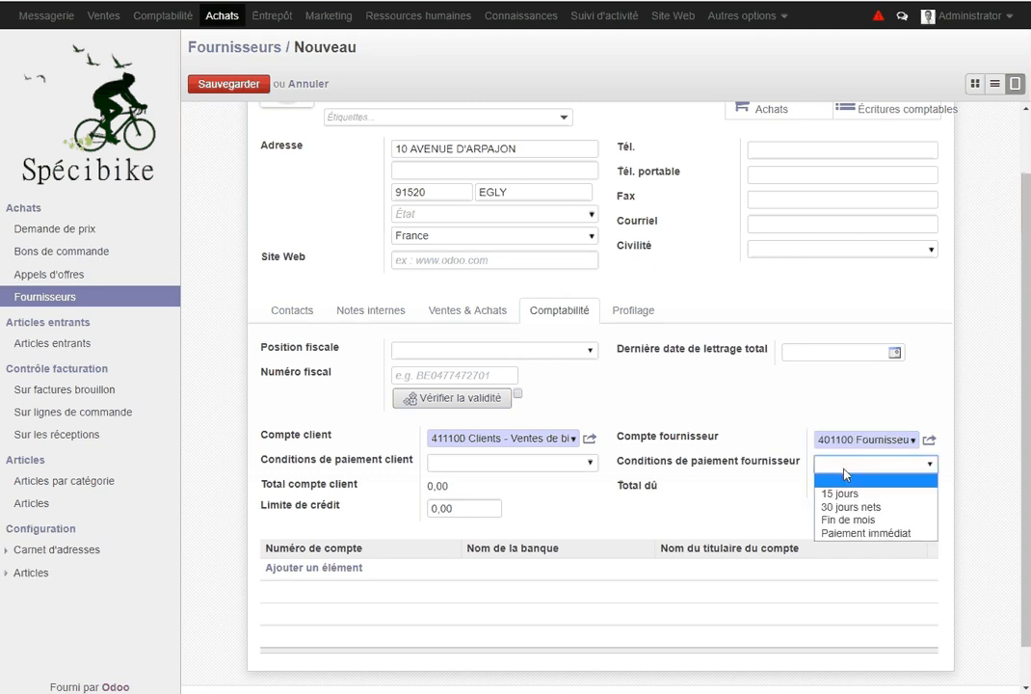
{"action": "left_click", "coordinate": [850, 520]}
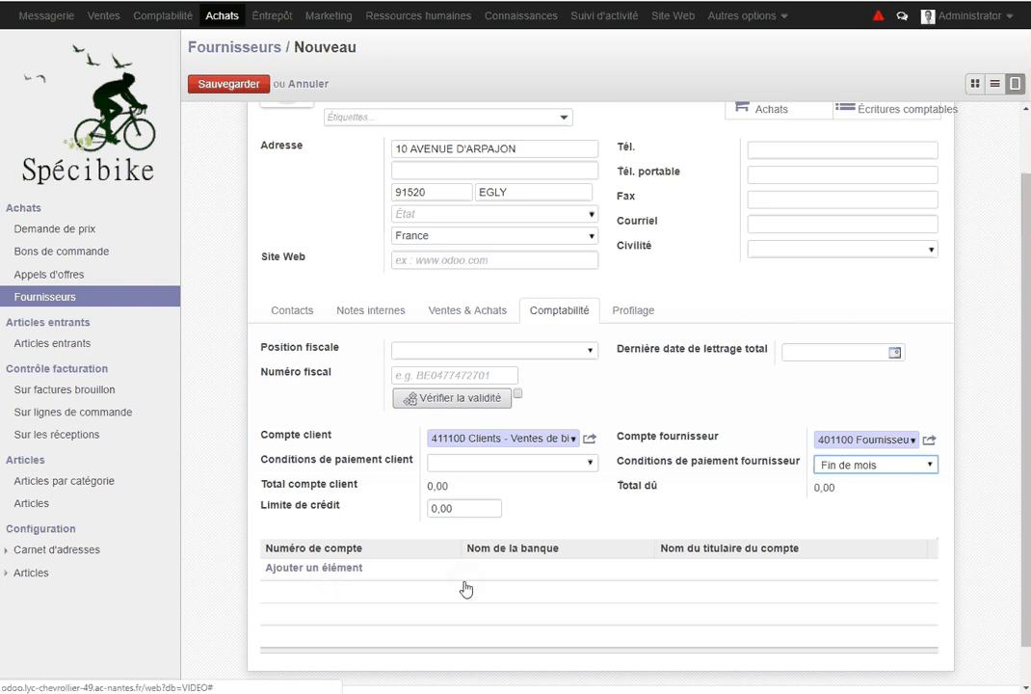
{"action": "scroll", "coordinate": [465, 589], "scroll_direction": "up", "scroll_amount": 2}
{"action": "left_click", "coordinate": [644, 390]}
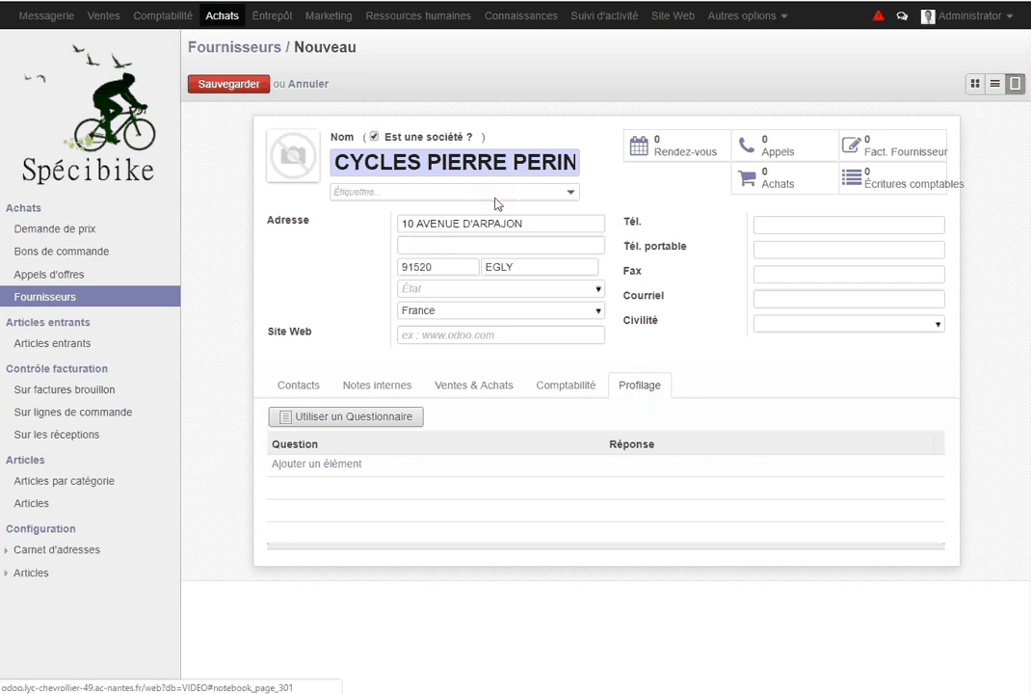
Review the Ventes & Achats tab, then return to Comptabilité showing Fin de mois terms
{"action": "left_click", "coordinate": [497, 391]}
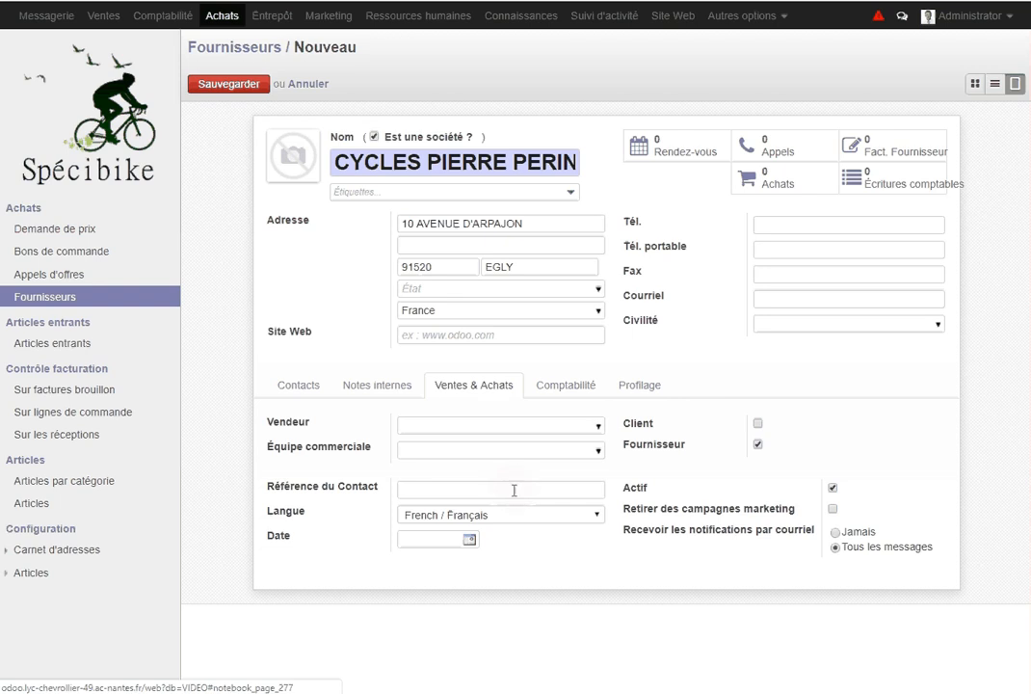
{"action": "left_click", "coordinate": [563, 386]}
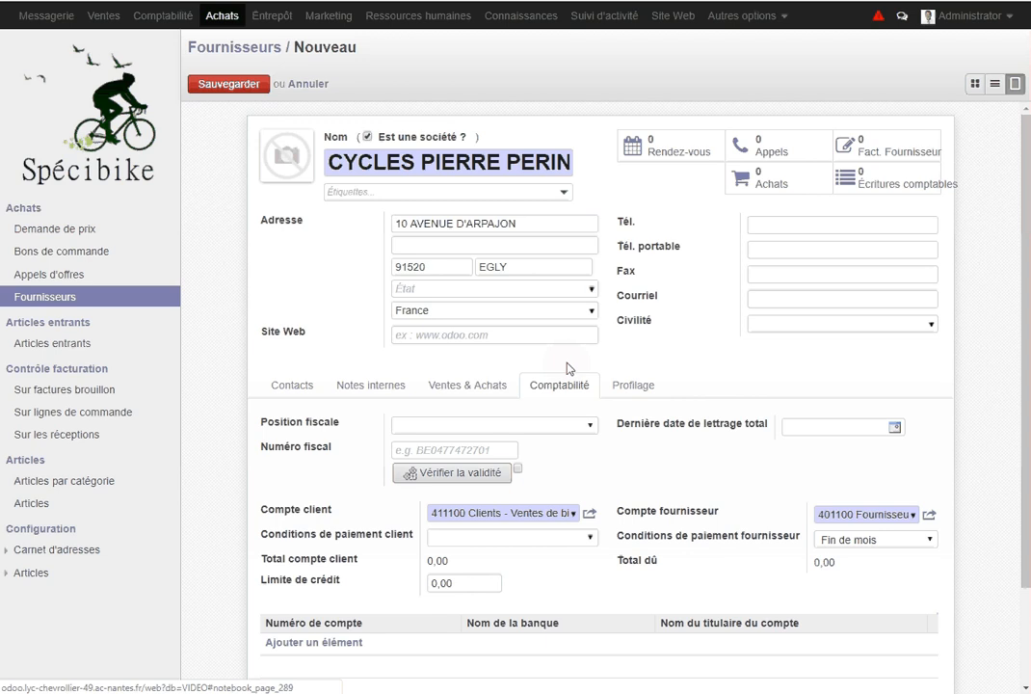
Save the CYCLES PIERRE PERIN supplier and review its Contacts tab and attachments menu
{"action": "left_click", "coordinate": [228, 85]}
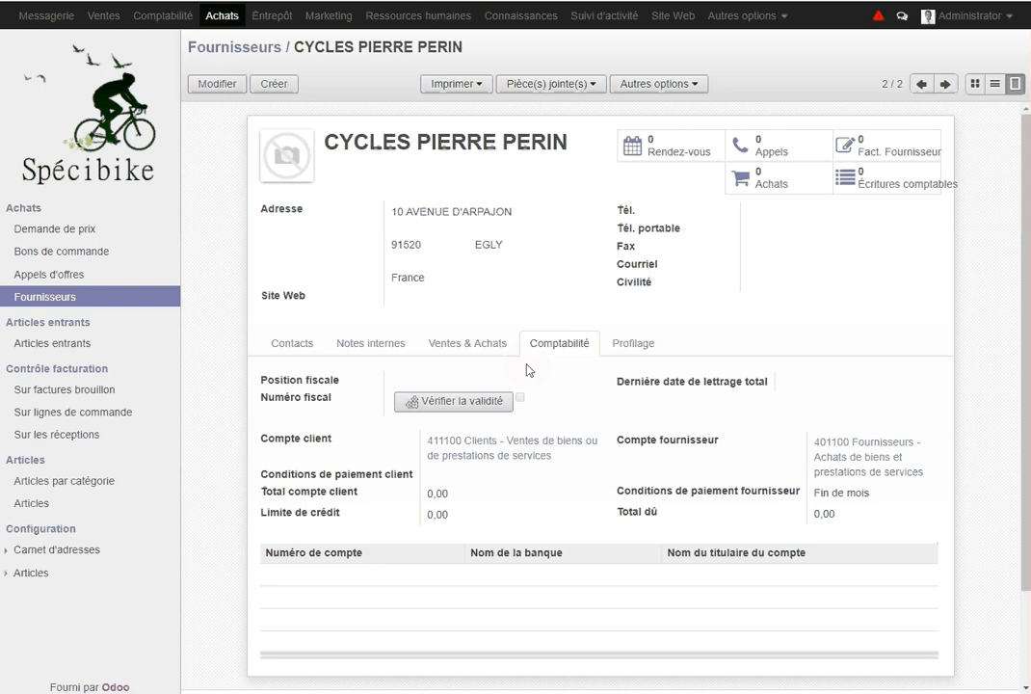
{"action": "left_click", "coordinate": [294, 346]}
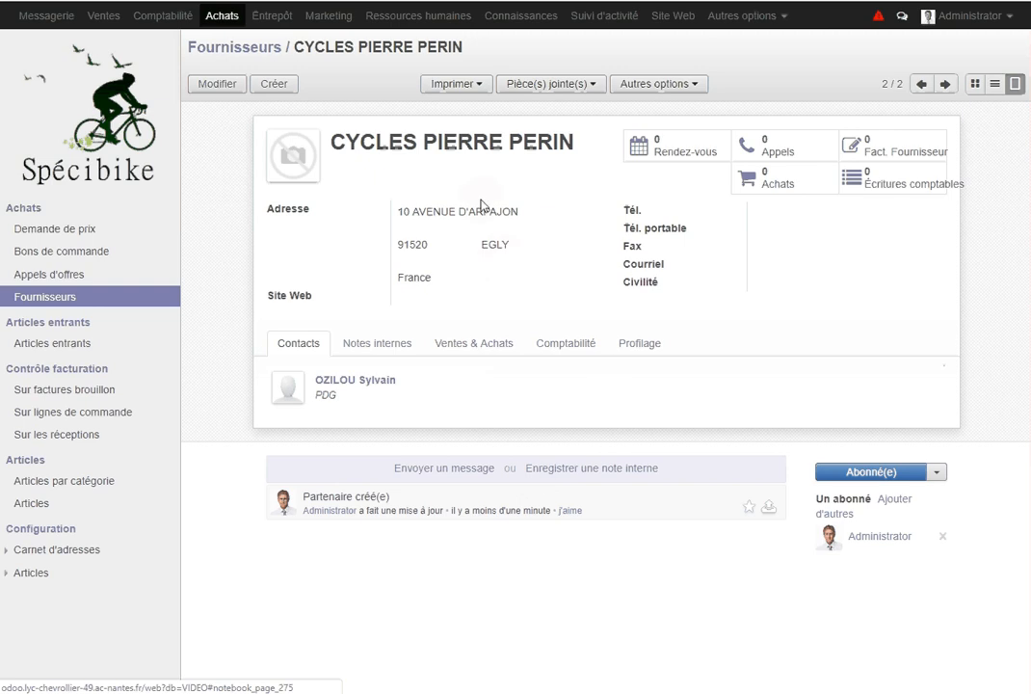
{"action": "left_click", "coordinate": [594, 87]}
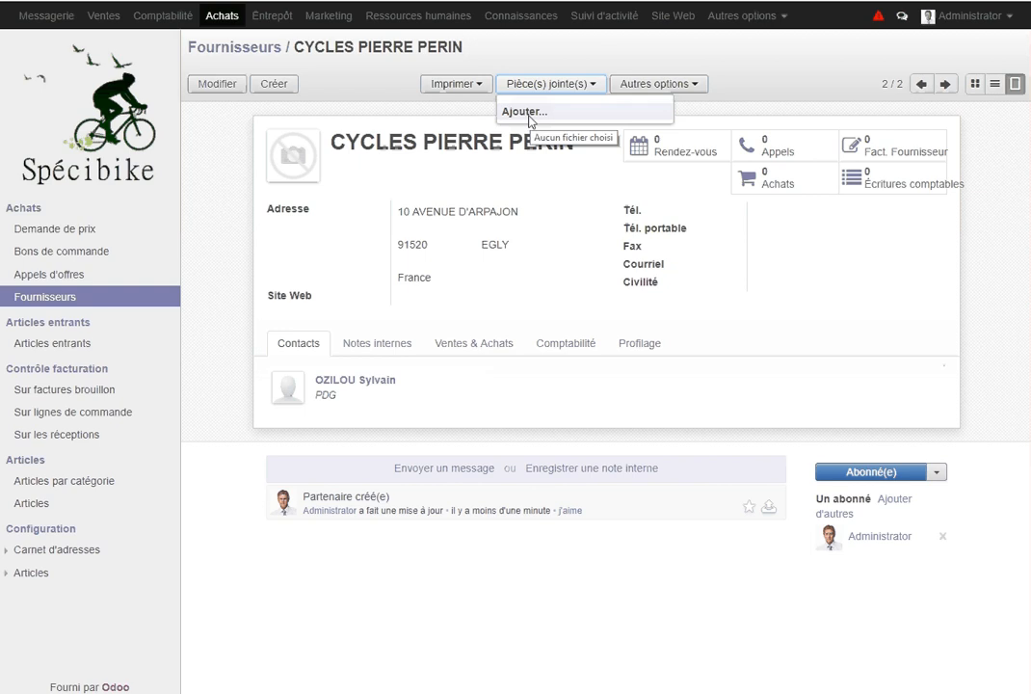
{"action": "left_click", "coordinate": [592, 87]}
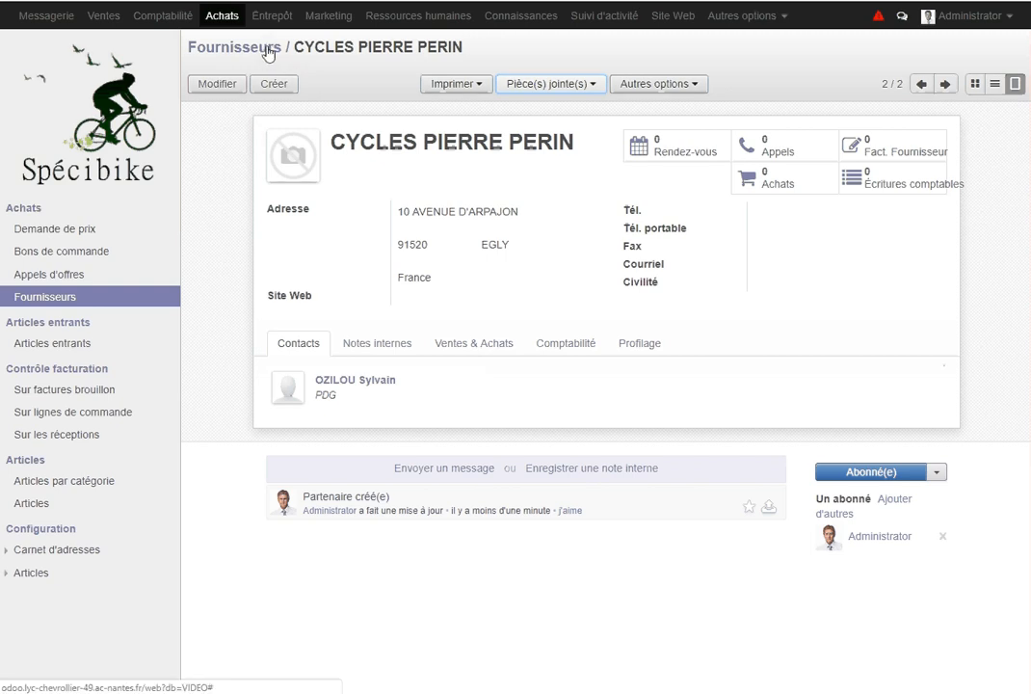
Leave the suppliers list for Ventes > Clients and show the search filter and grouping options
{"action": "left_click", "coordinate": [995, 84]}
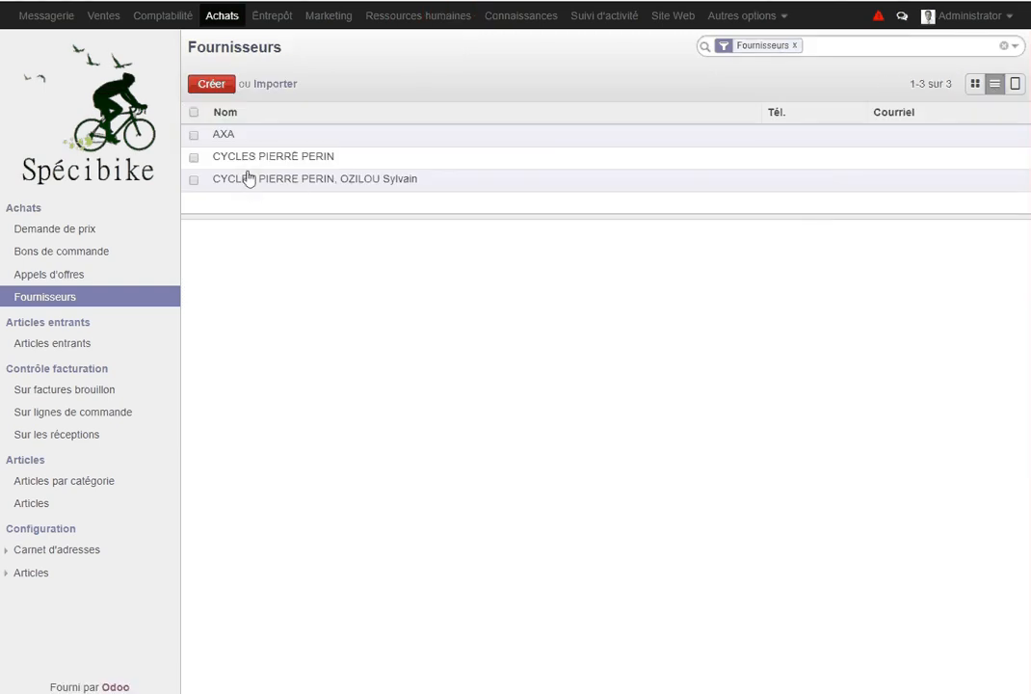
{"action": "left_click", "coordinate": [101, 16]}
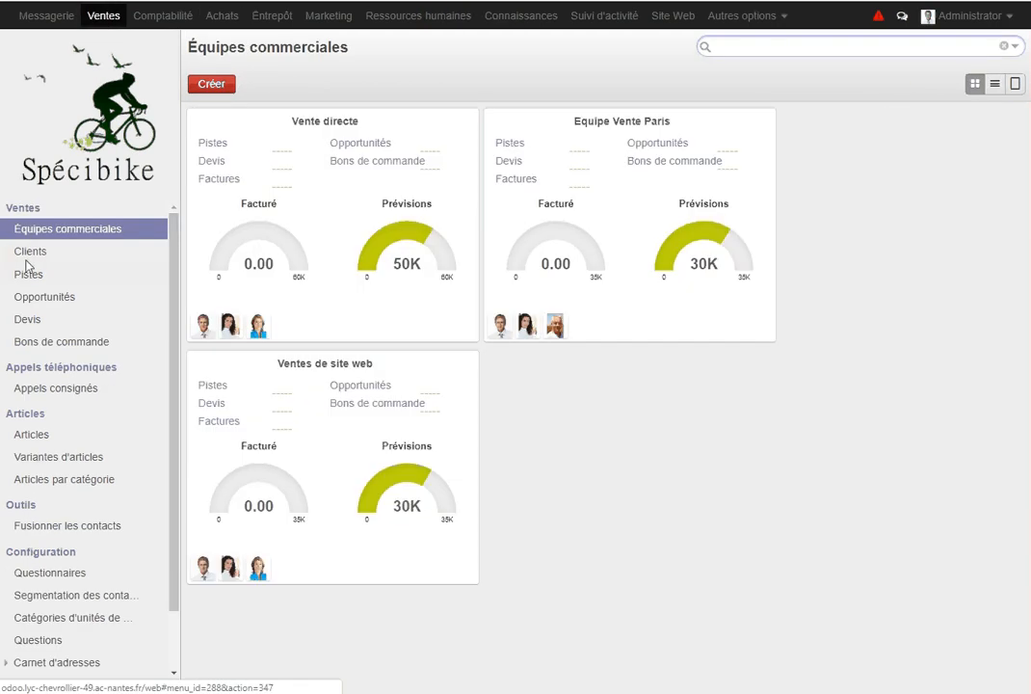
{"action": "left_click", "coordinate": [30, 253]}
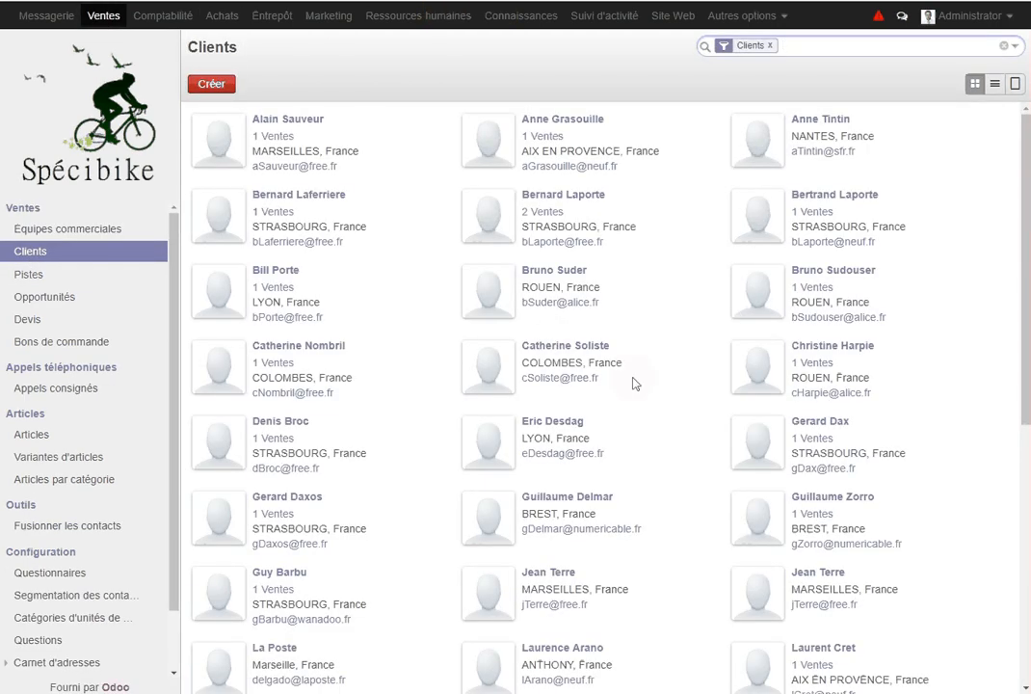
{"action": "scroll", "coordinate": [633, 383], "scroll_direction": "down", "scroll_amount": 3}
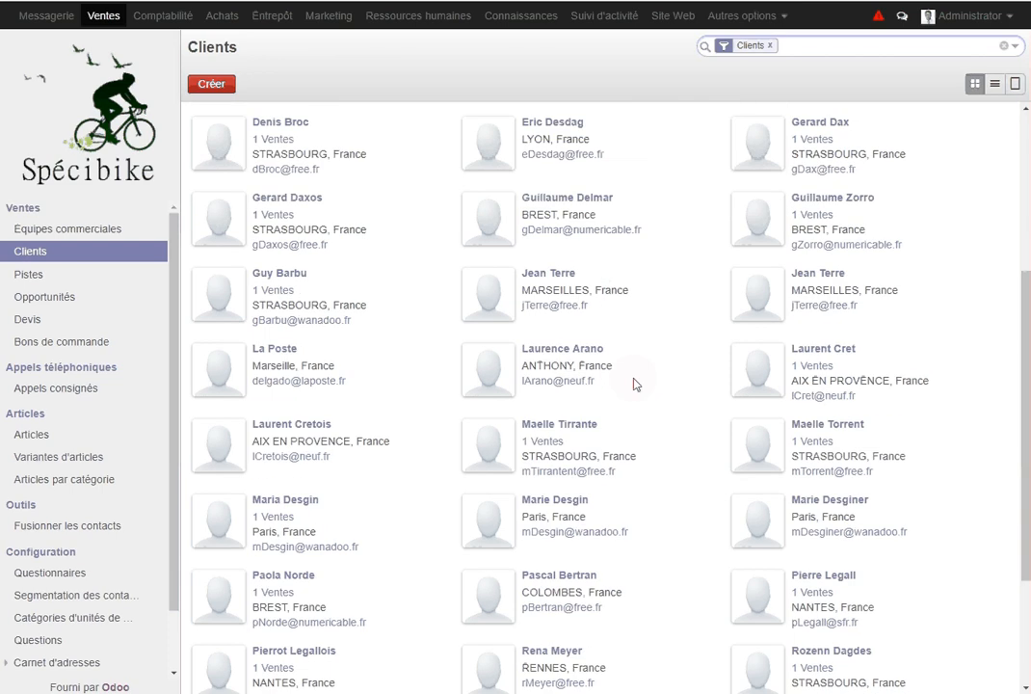
{"action": "scroll", "coordinate": [634, 383], "scroll_direction": "up", "scroll_amount": 3}
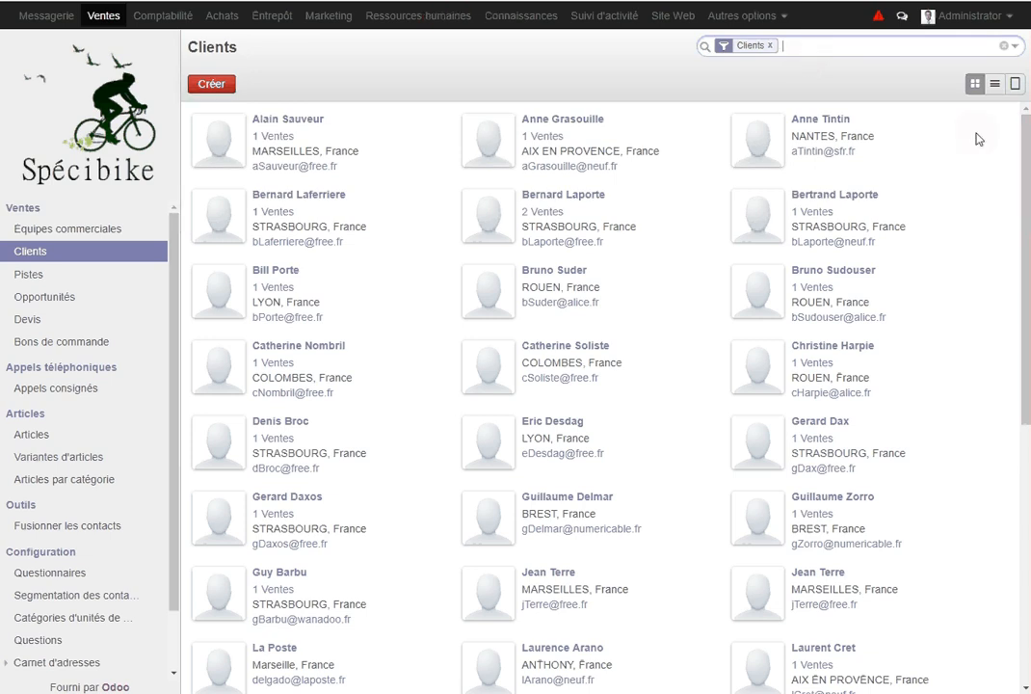
{"action": "left_click", "coordinate": [1014, 46]}
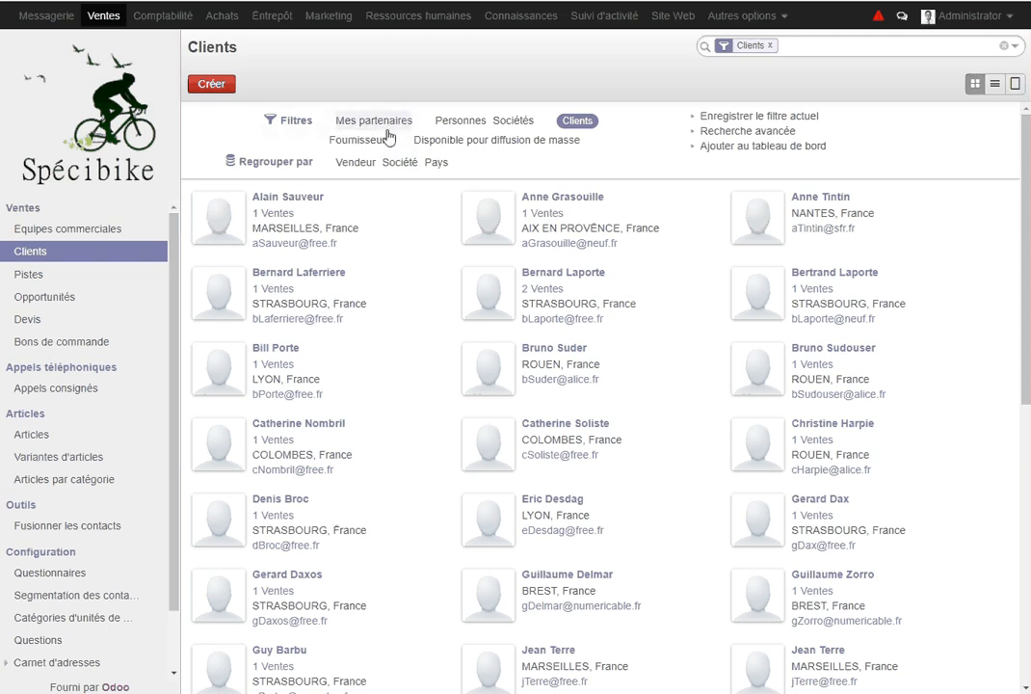
Add an advanced search condition on the Ville field using 'contient'
{"action": "left_click", "coordinate": [715, 132]}
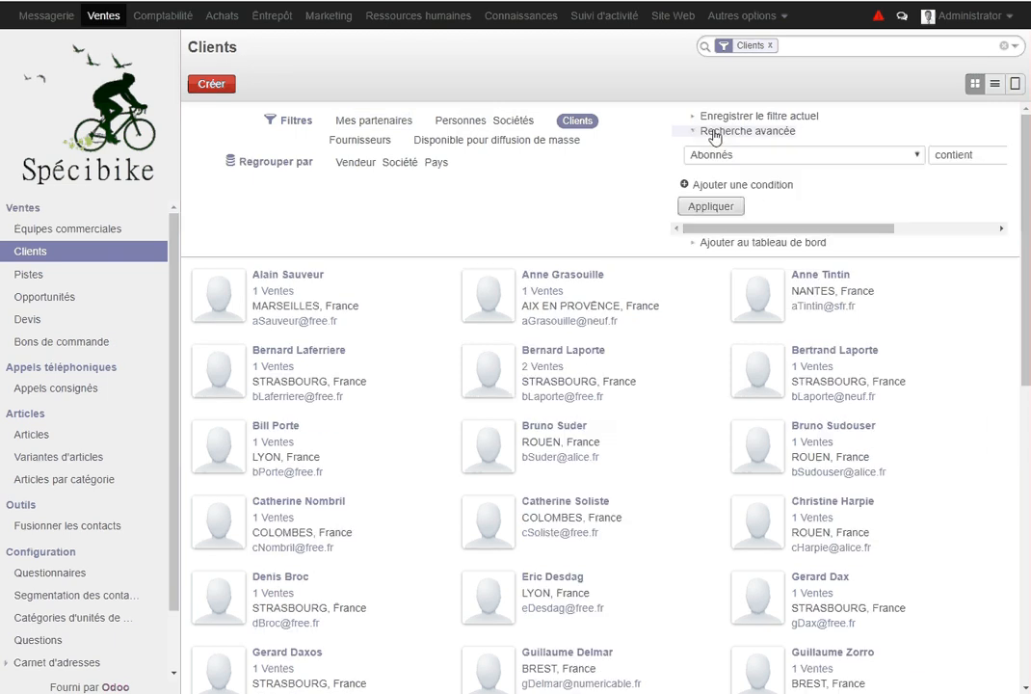
{"action": "left_click", "coordinate": [757, 154]}
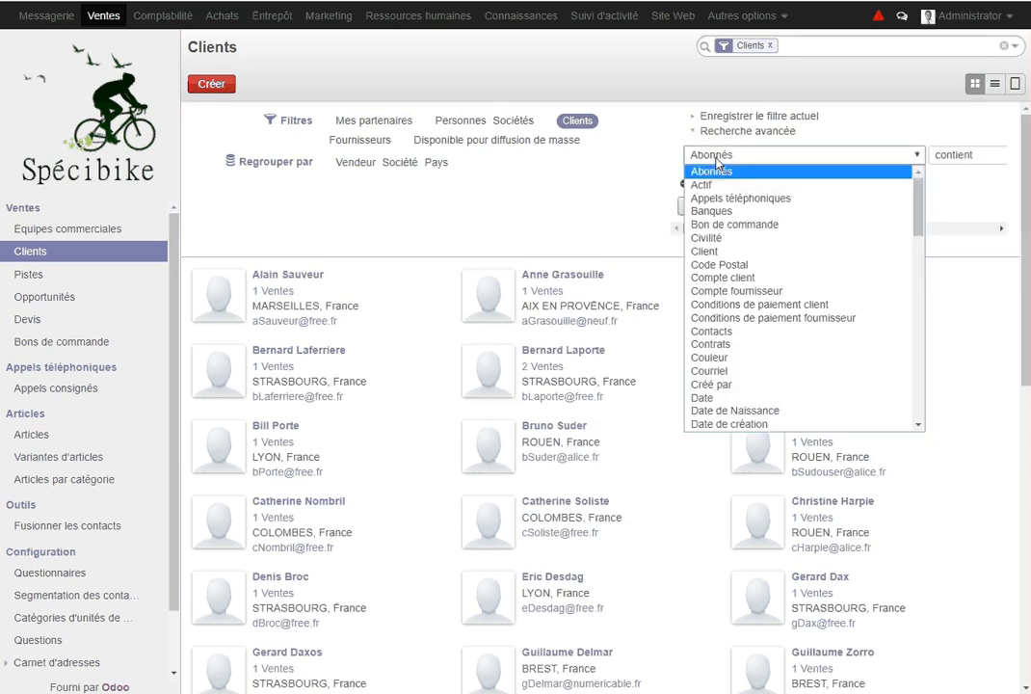
{"action": "scroll", "coordinate": [764, 278], "scroll_direction": "down", "scroll_amount": 15}
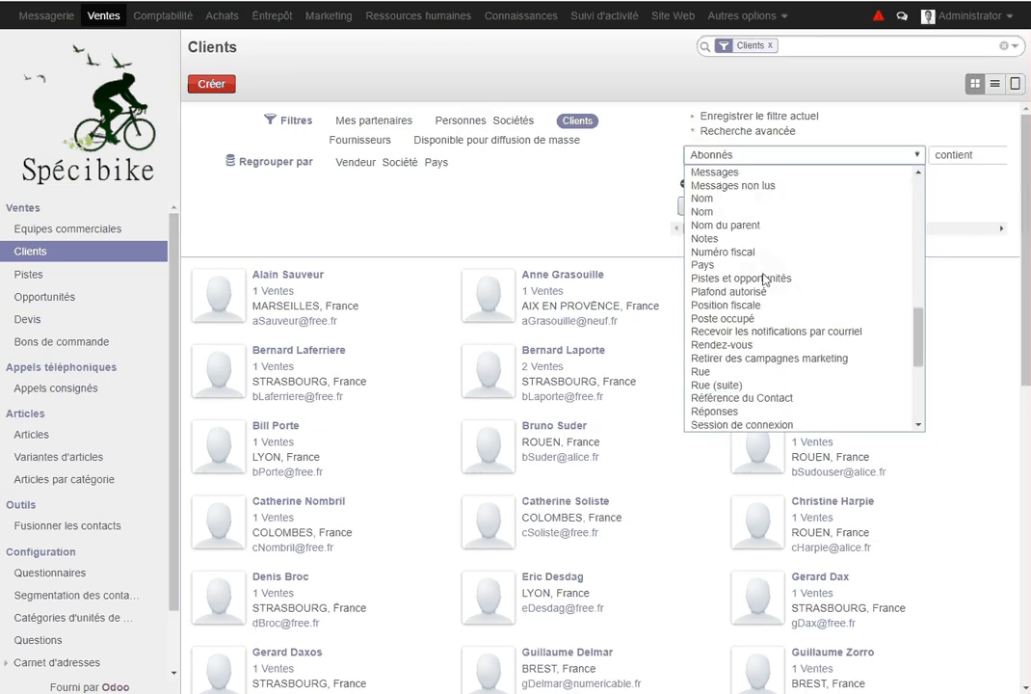
{"action": "left_click", "coordinate": [714, 384]}
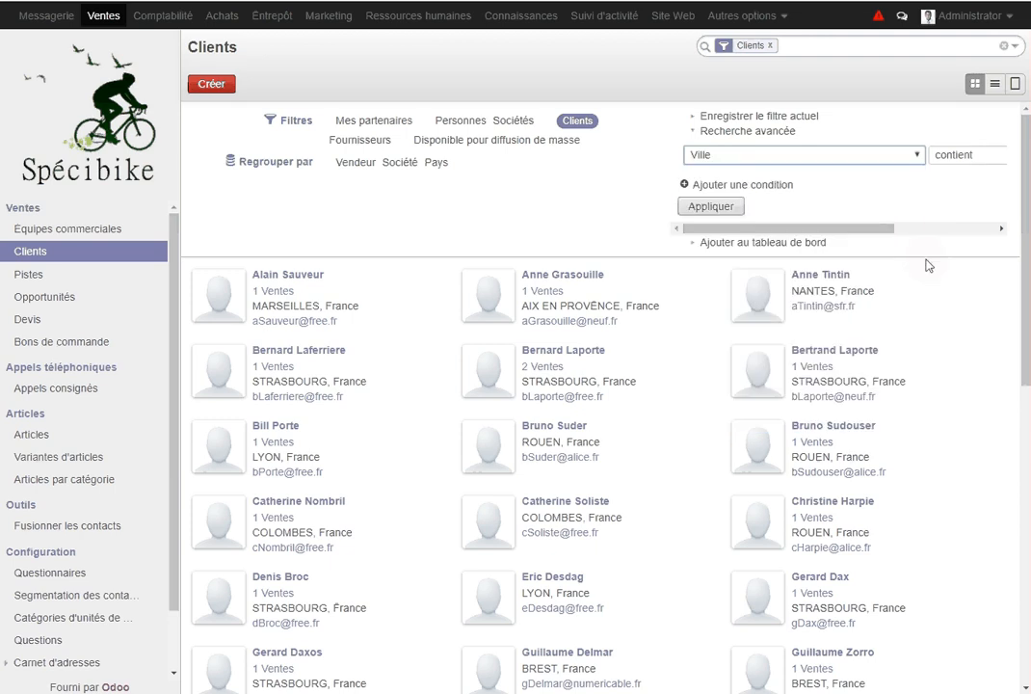
{"action": "left_click", "coordinate": [1001, 228]}
{"action": "left_click", "coordinate": [1001, 229]}
{"action": "left_click", "coordinate": [1002, 229]}
Enter STRASBOURG as the city value and apply the filter
{"action": "left_click", "coordinate": [915, 154]}
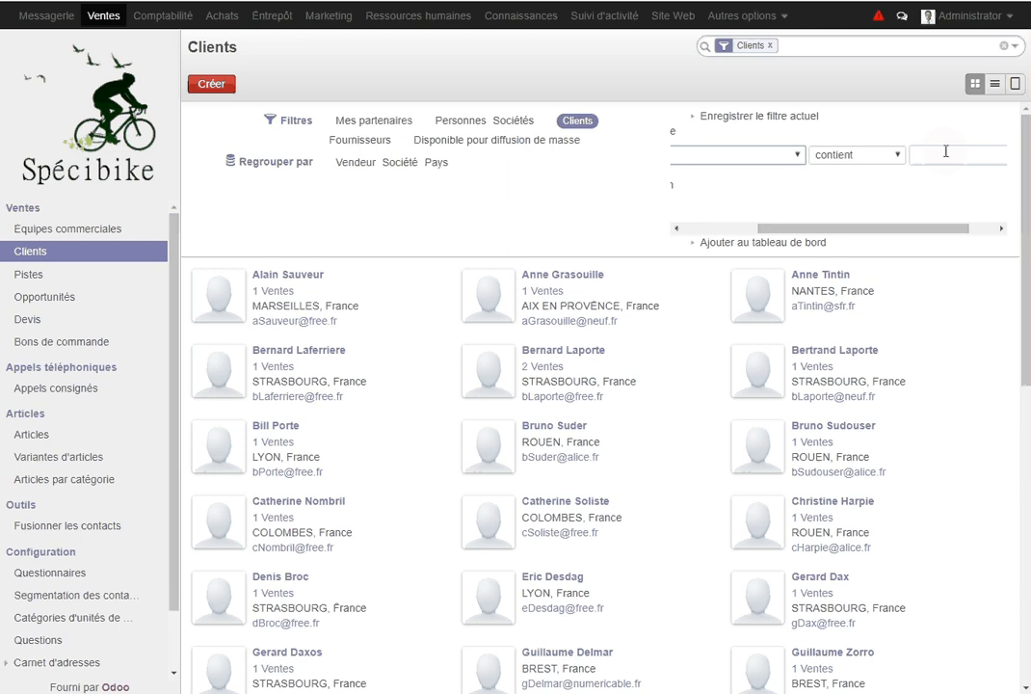
{"action": "type", "text": "STRA"}
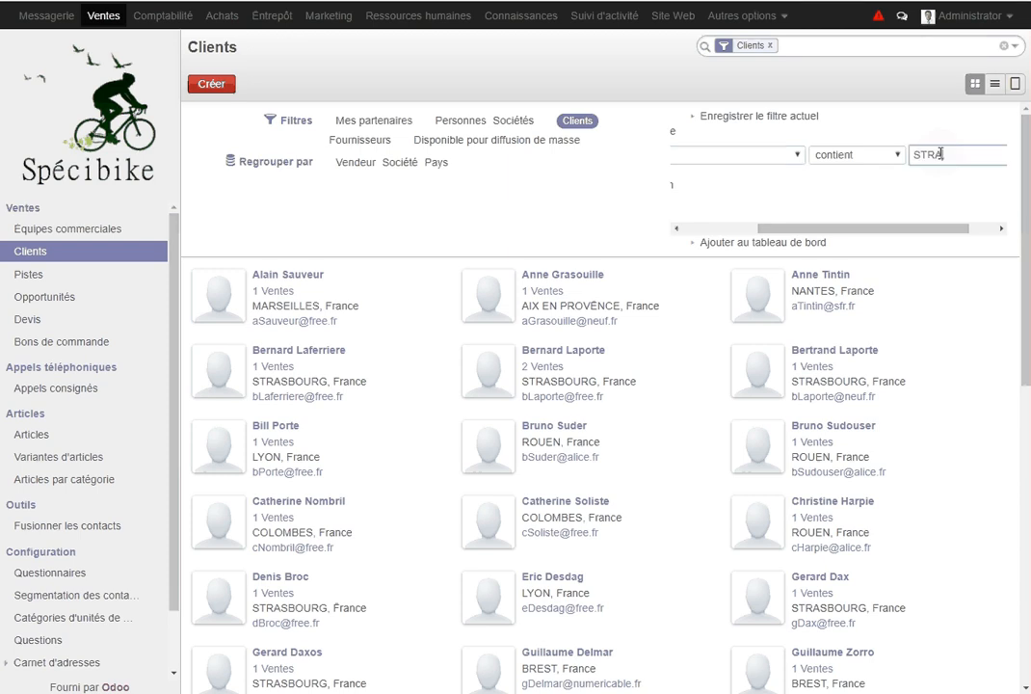
{"action": "type", "text": "BOUR"}
{"action": "type", "text": "SBOUR"}
{"action": "left_click", "coordinate": [990, 156]}
{"action": "type", "text": "G"}
{"action": "left_click_drag", "start_coordinate": [824, 228], "coordinate": [749, 228]}
{"action": "left_click", "coordinate": [727, 208]}
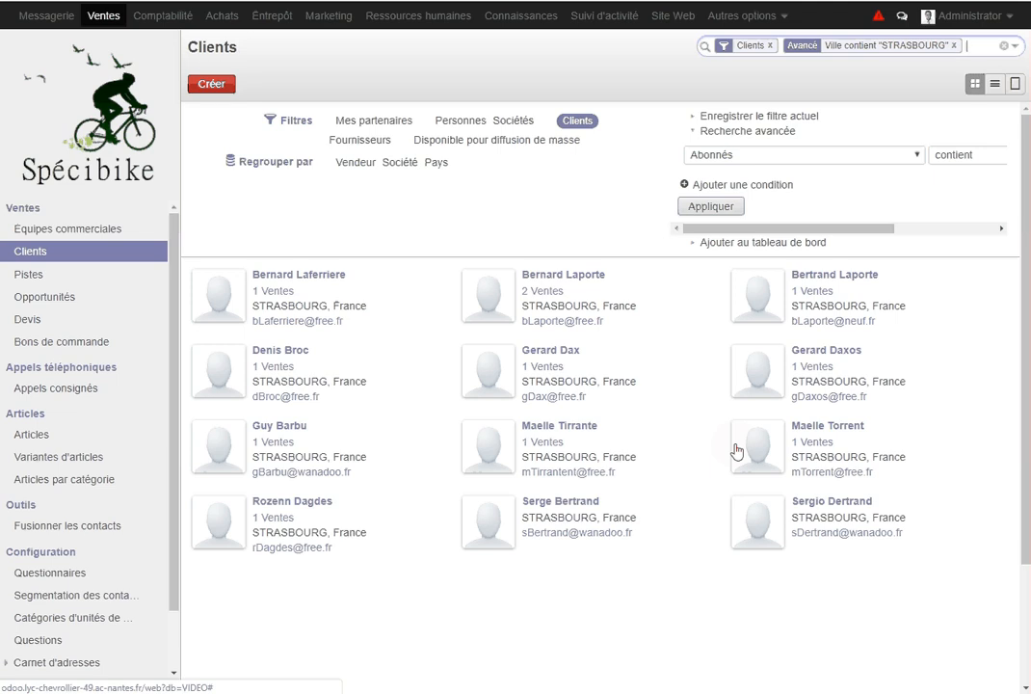
Add the Strasbourg-filtered client list to Mon tableau de bord titled 'Clients de Starsbourg'
{"action": "left_click", "coordinate": [754, 244]}
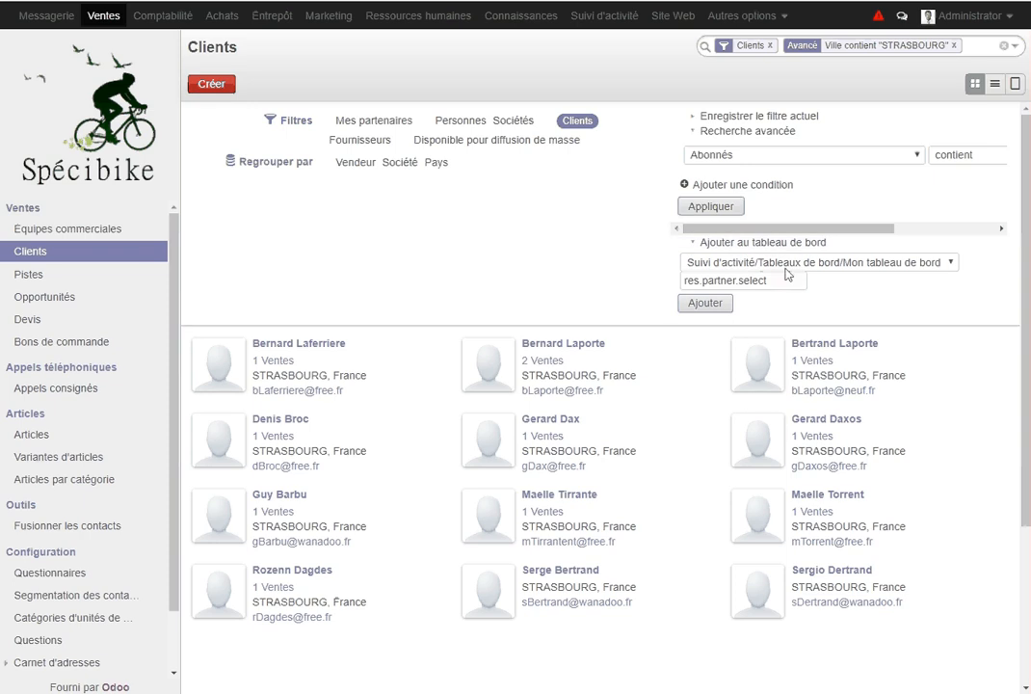
{"action": "left_click", "coordinate": [784, 281]}
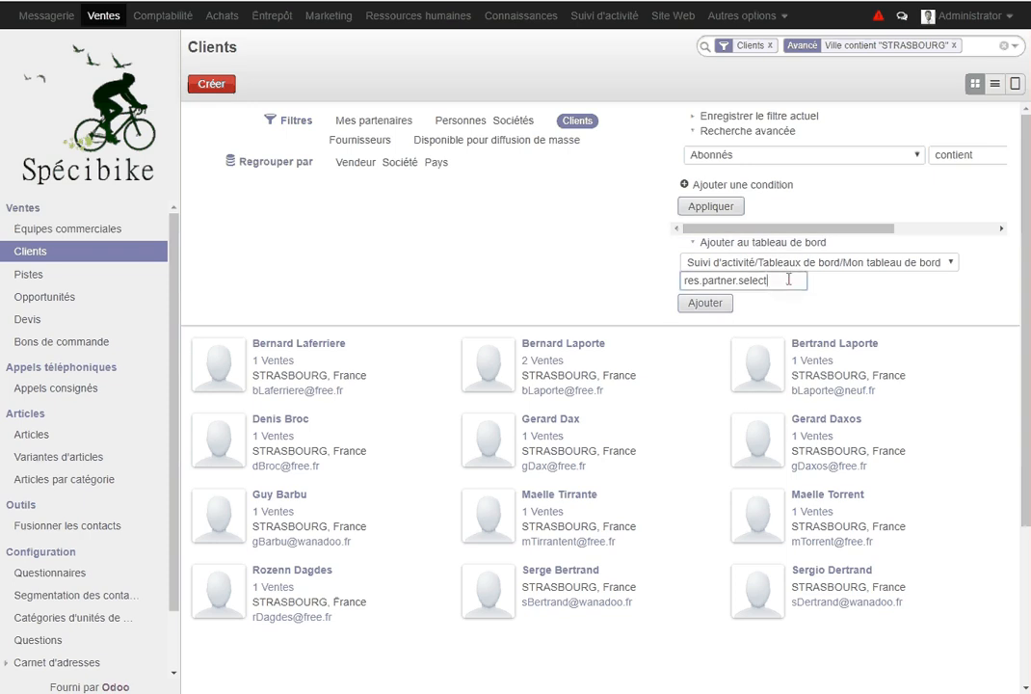
{"action": "key", "text": "ctrl+a"}
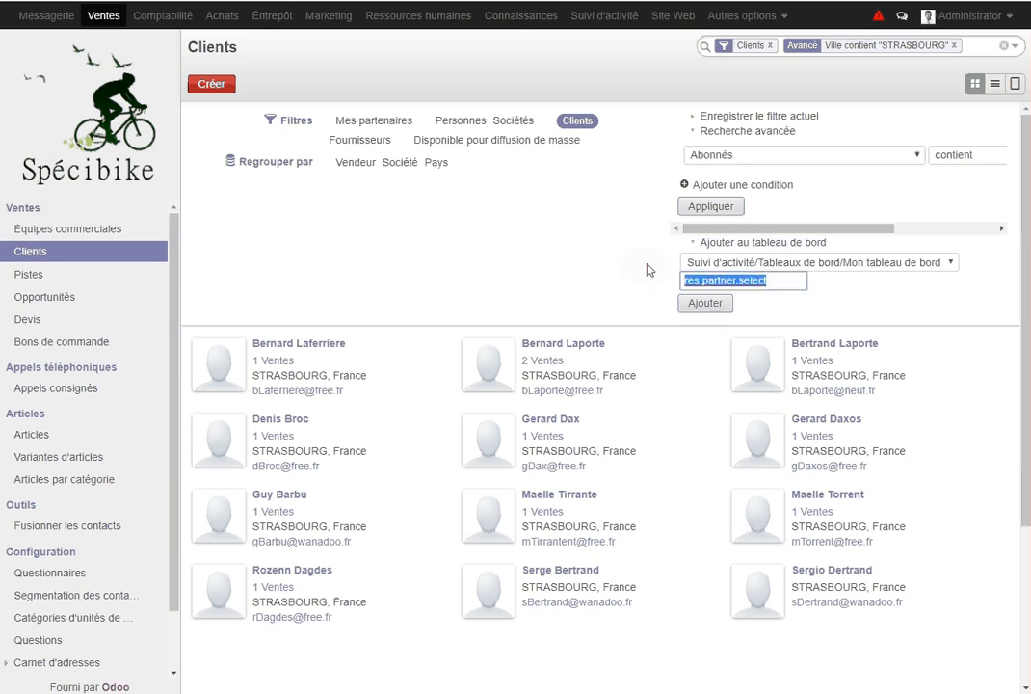
{"action": "type", "text": "cLIENTS"}
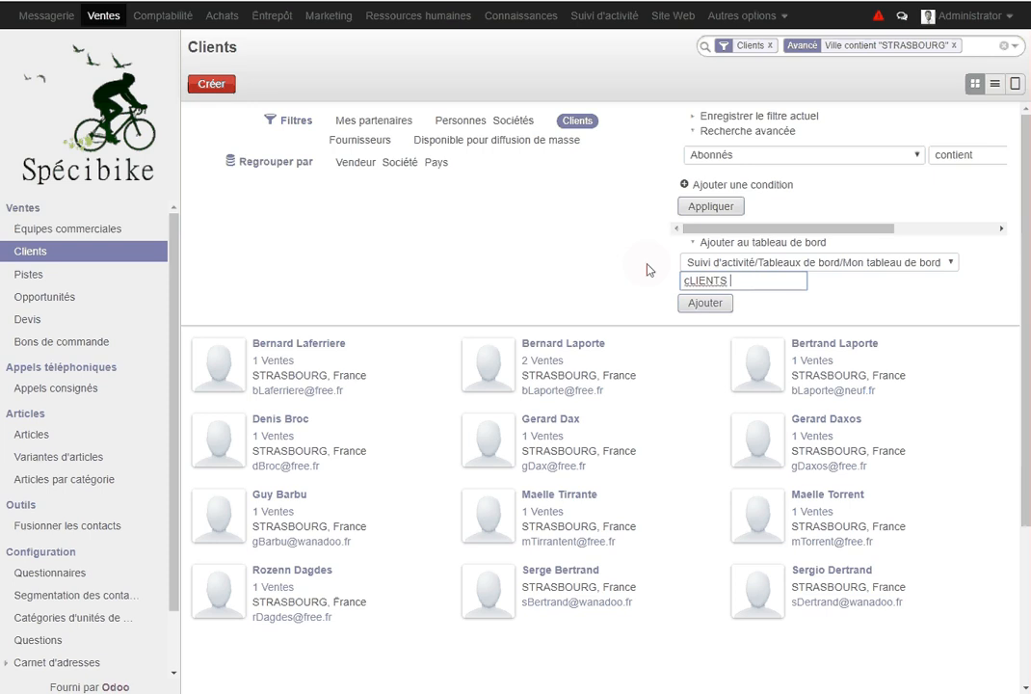
{"action": "key", "text": "BackSpace"}
{"action": "key", "text": "BackSpace"}
{"action": "key", "text": "BackSpace"}
{"action": "key", "text": "BackSpace"}
{"action": "key", "text": "BackSpace"}
{"action": "key", "text": "BackSpace"}
{"action": "key", "text": "BackSpace"}
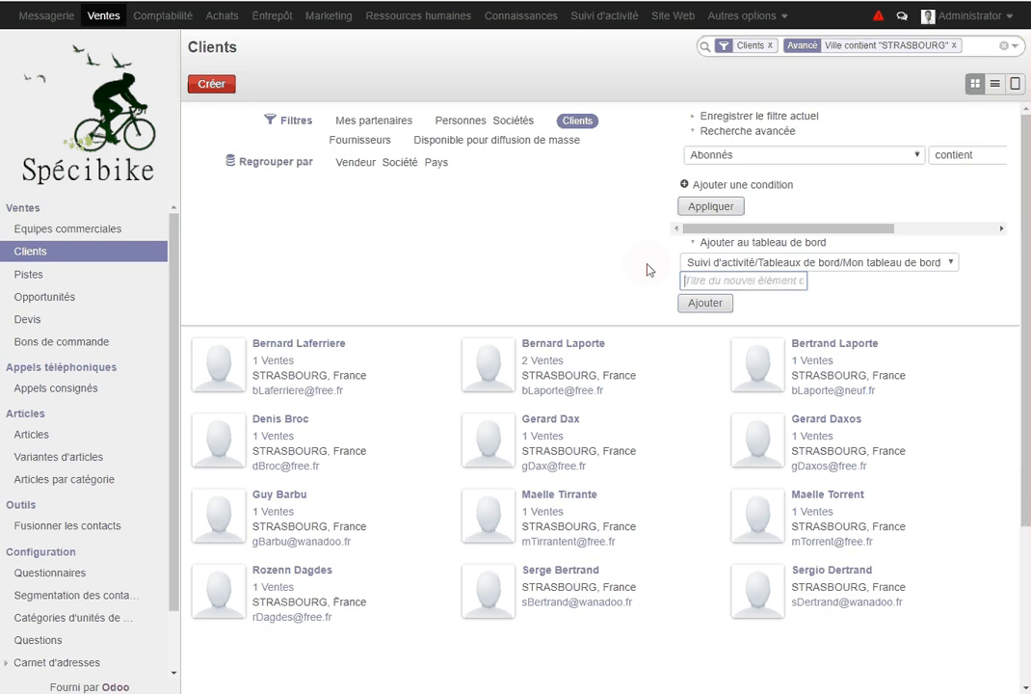
{"action": "type", "text": "Clients d"}
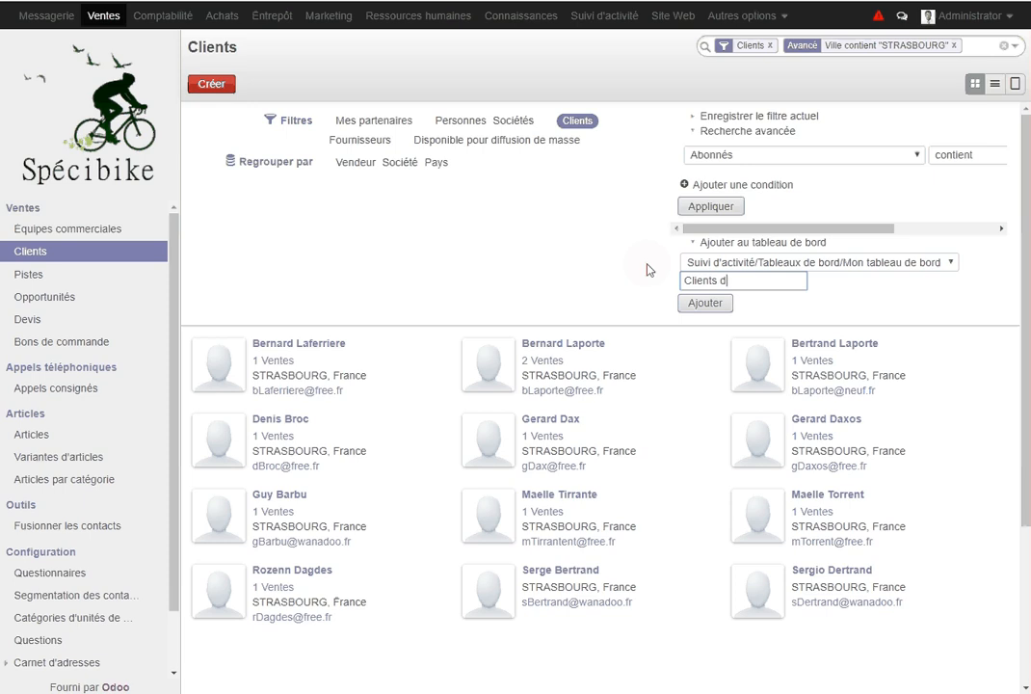
{"action": "type", "text": "e Starsbourg"}
{"action": "left_click", "coordinate": [713, 305]}
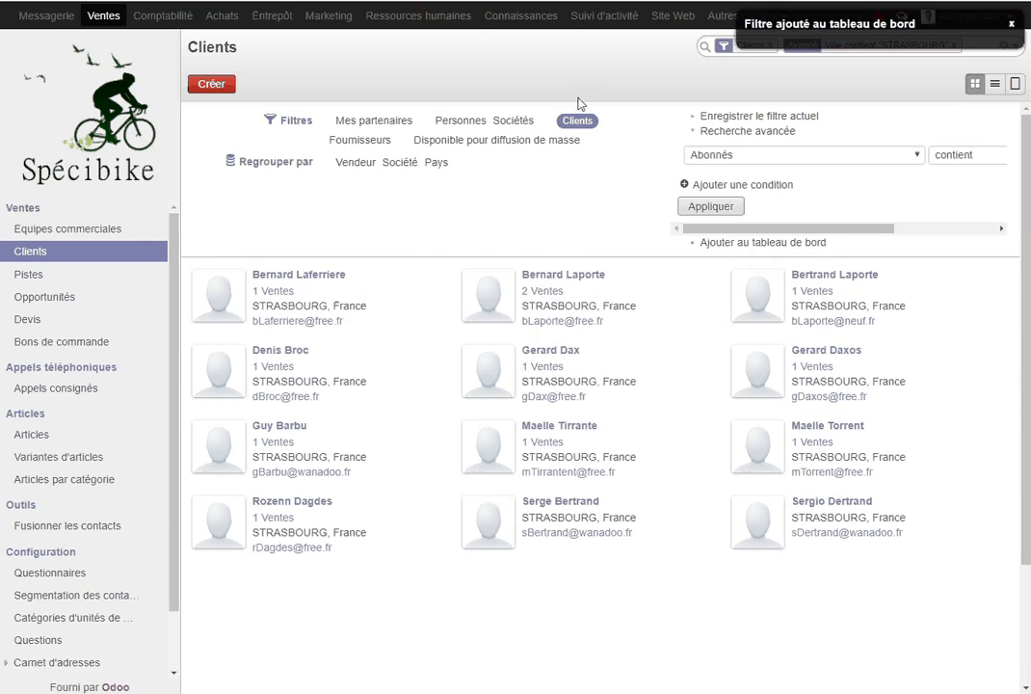
Correct the dashboard item's title to 'Clients de Strasbourg', then go back to Ventes
{"action": "left_click", "coordinate": [612, 18]}
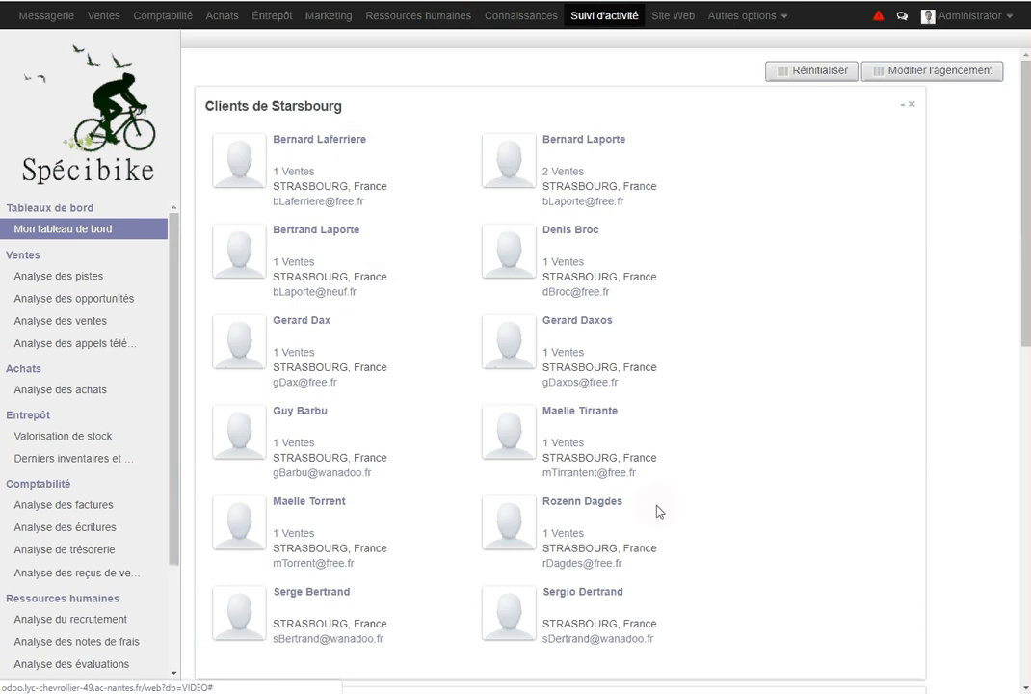
{"action": "left_click", "coordinate": [293, 113]}
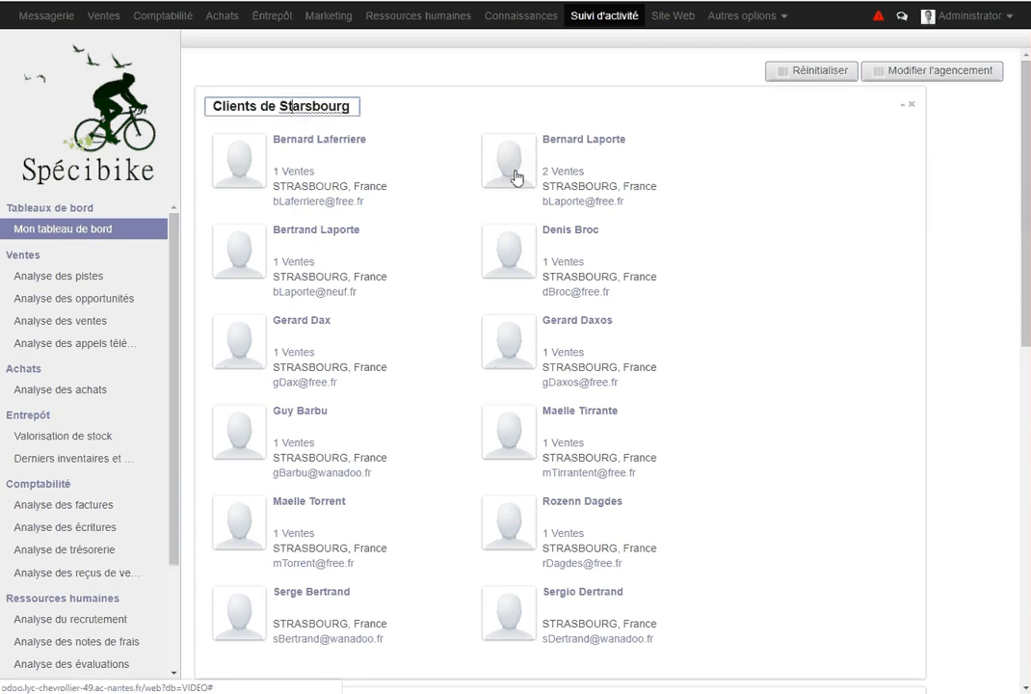
{"action": "type", "text": "r"}
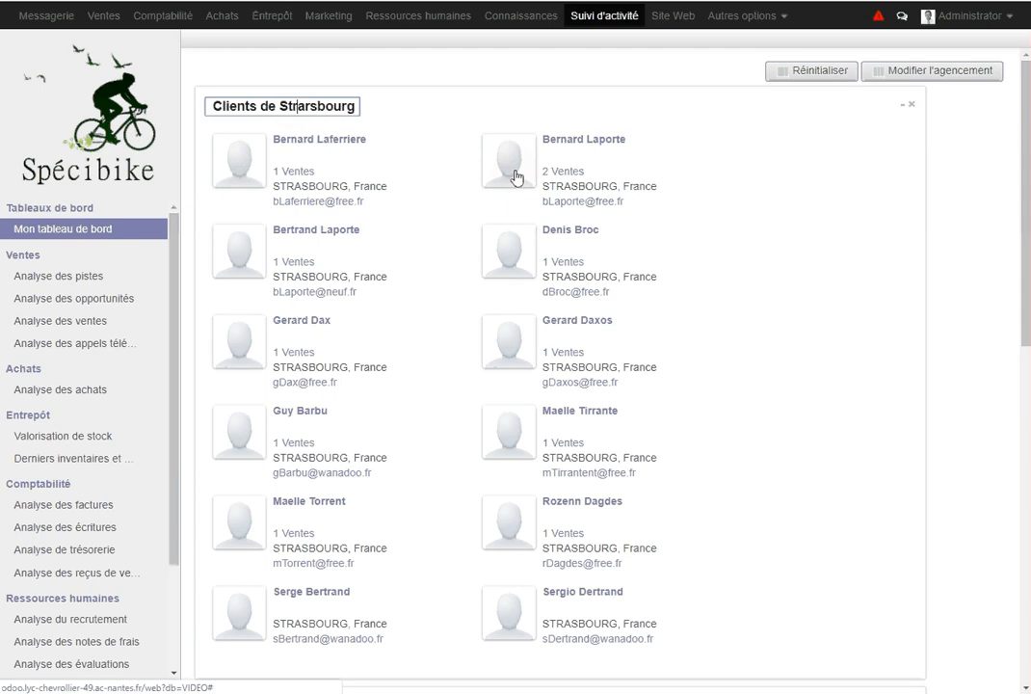
{"action": "key", "text": "Delete"}
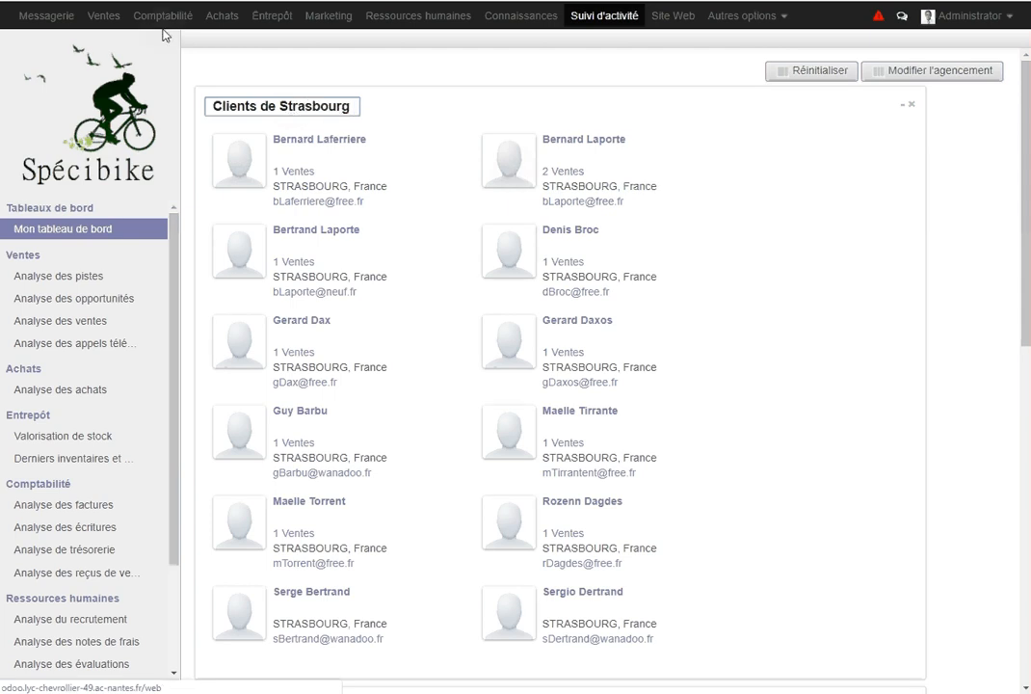
{"action": "left_click", "coordinate": [106, 19]}
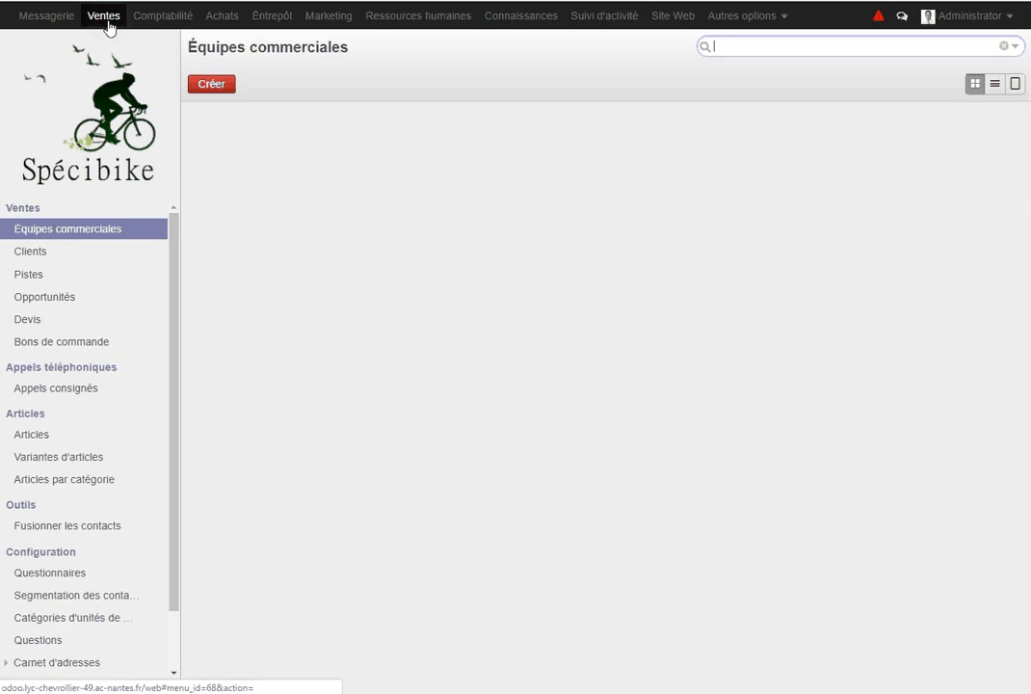
Show the 43 clients in list view, select them all, and start an export
{"action": "left_click", "coordinate": [29, 251]}
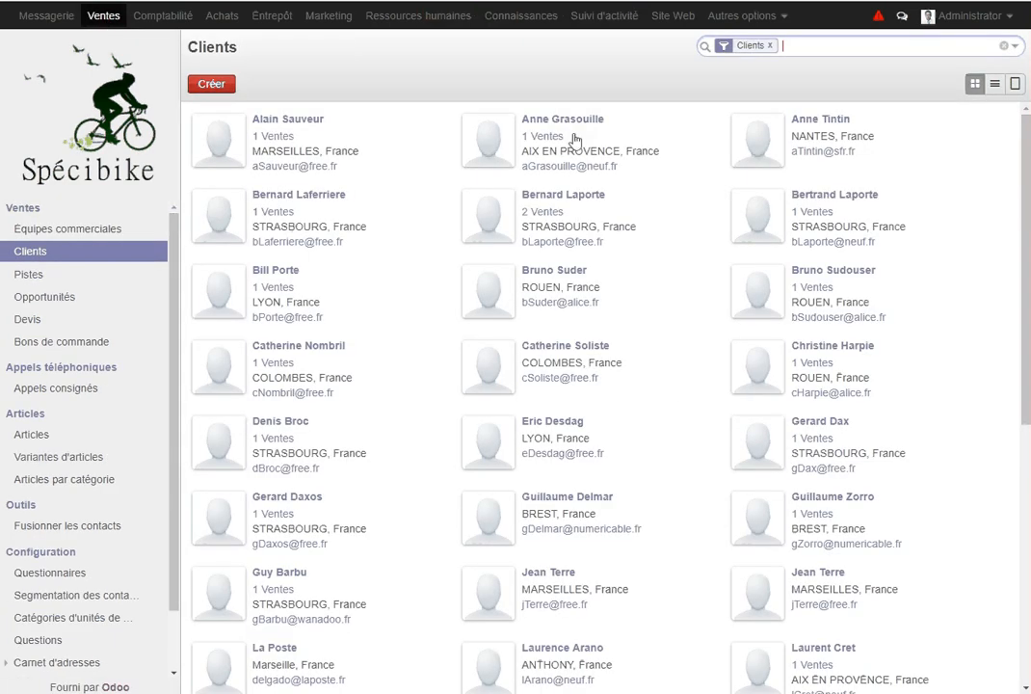
{"action": "left_click", "coordinate": [995, 87]}
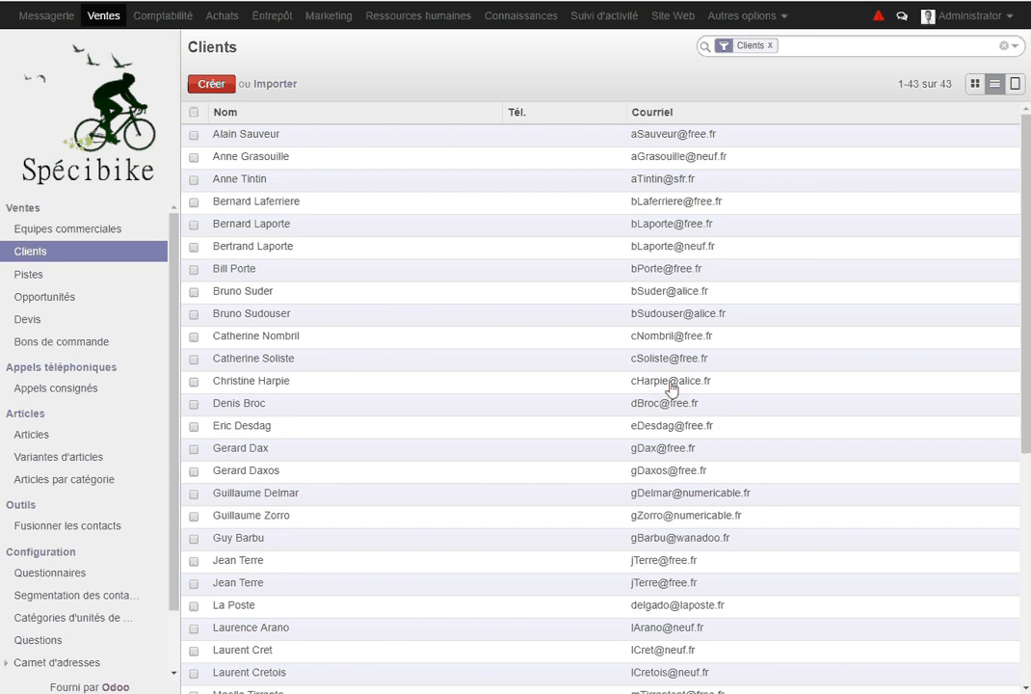
{"action": "left_click", "coordinate": [193, 113]}
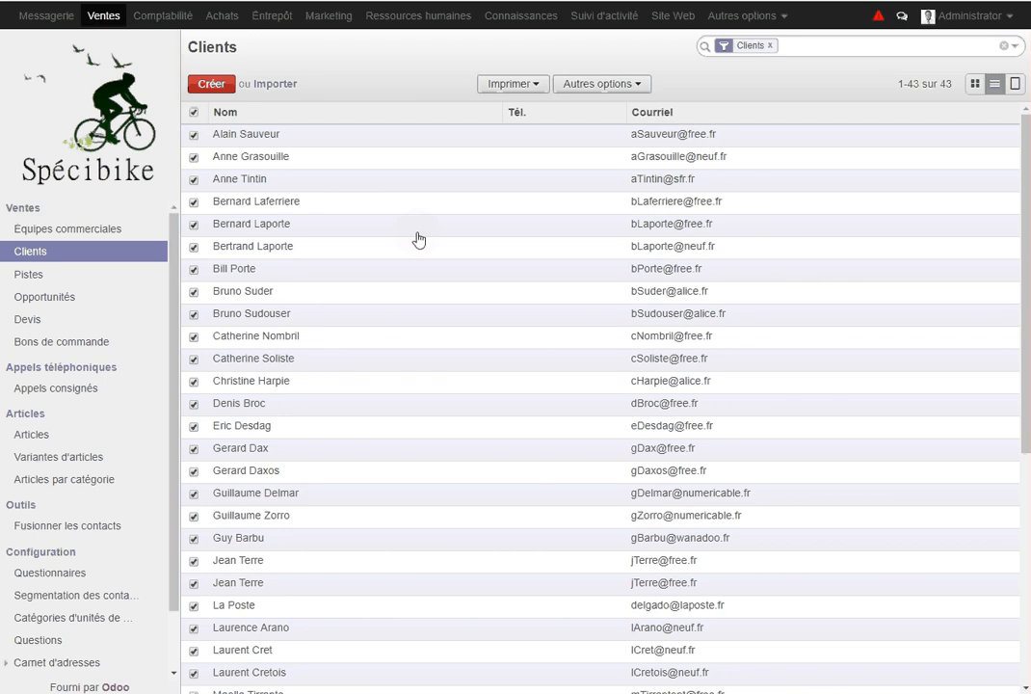
{"action": "left_click", "coordinate": [622, 96]}
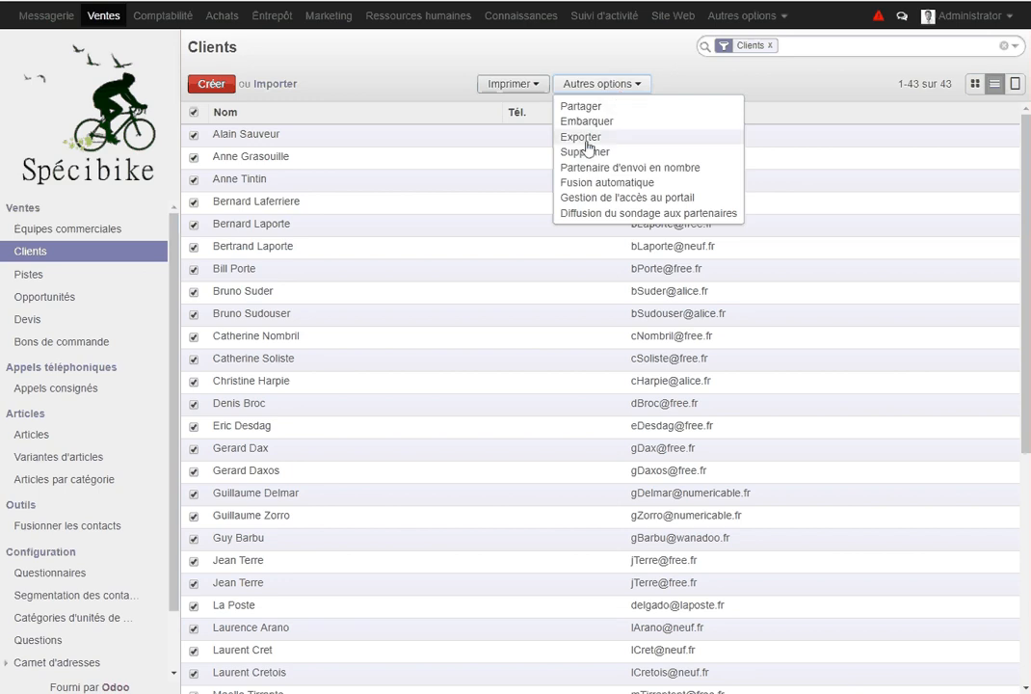
{"action": "left_click", "coordinate": [583, 138]}
Export all data for the selected clients as an Excel file
{"action": "left_click", "coordinate": [393, 174]}
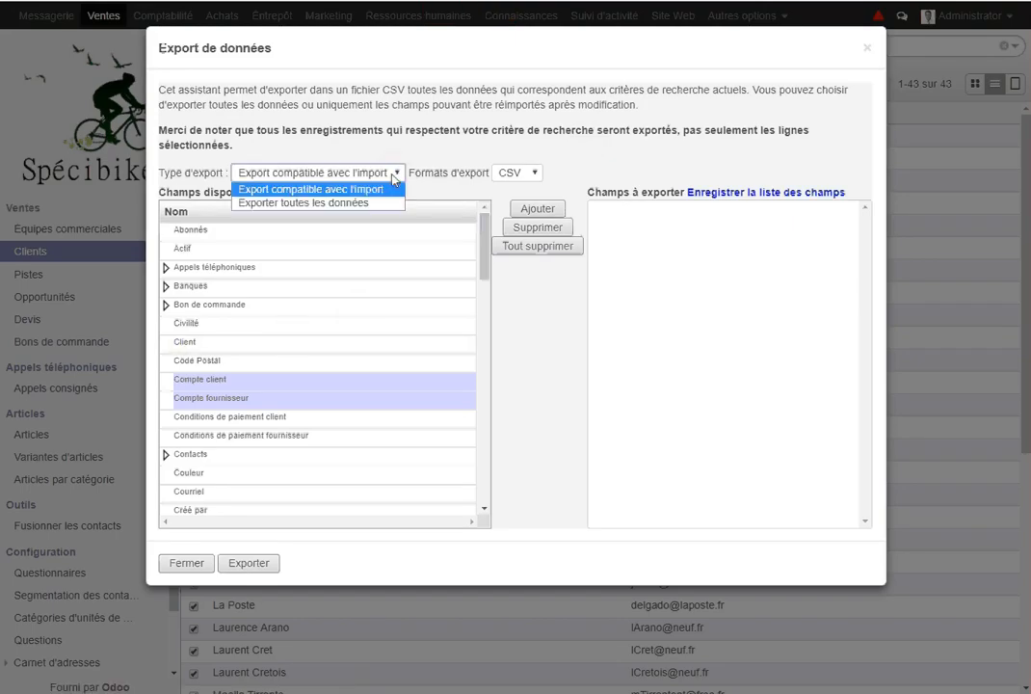
{"action": "left_click", "coordinate": [328, 203]}
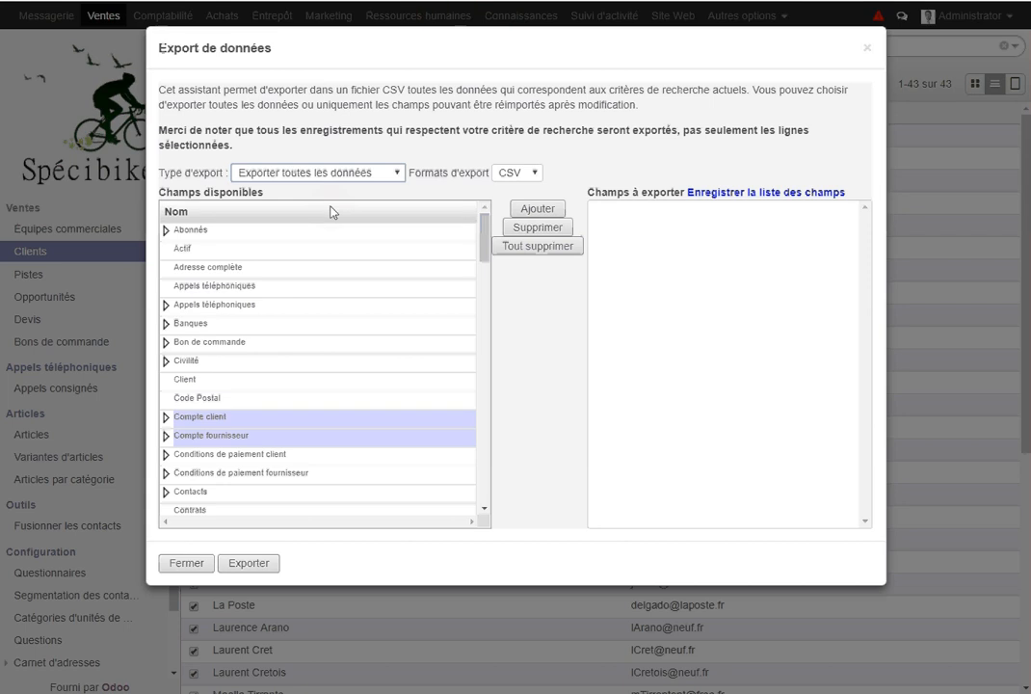
{"action": "left_click", "coordinate": [485, 510]}
{"action": "left_click", "coordinate": [484, 512]}
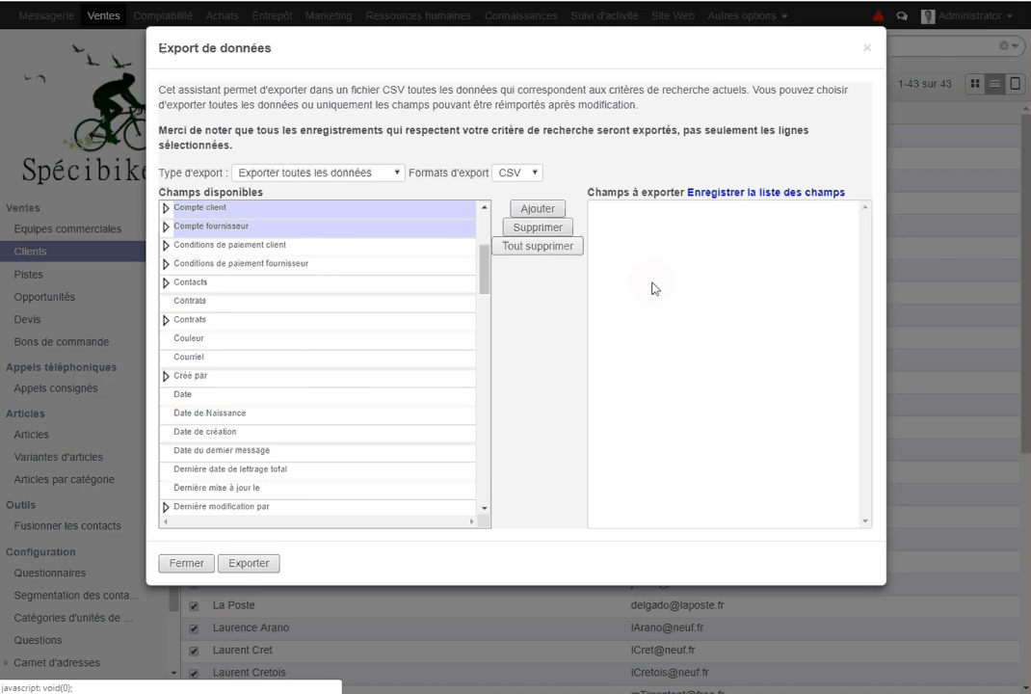
{"action": "left_click", "coordinate": [534, 173]}
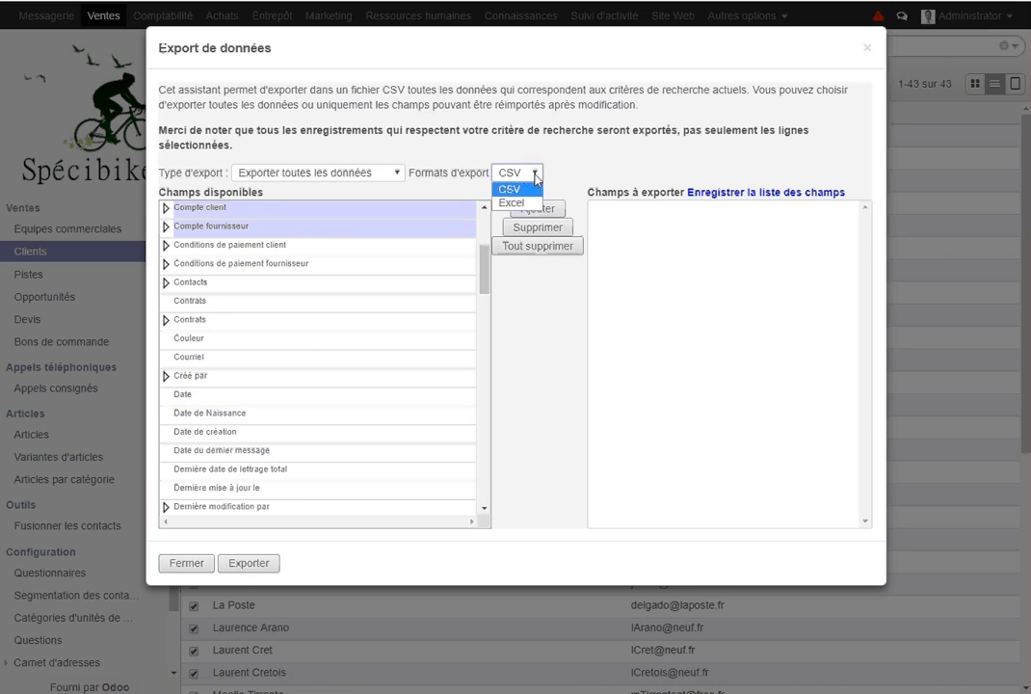
{"action": "left_click", "coordinate": [523, 203]}
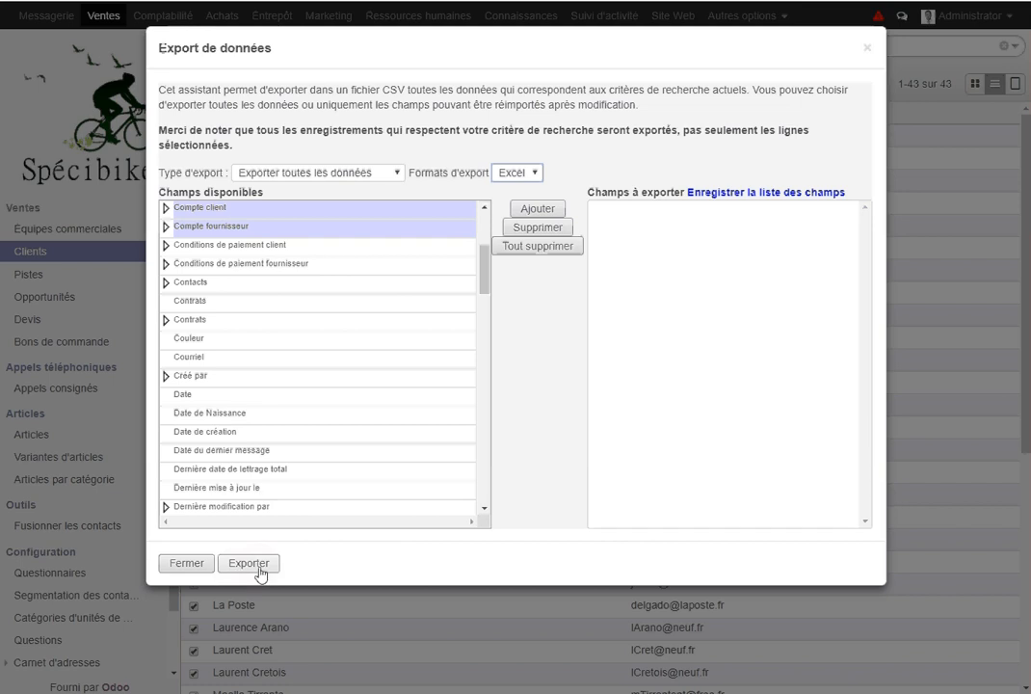
{"action": "left_click", "coordinate": [186, 564]}
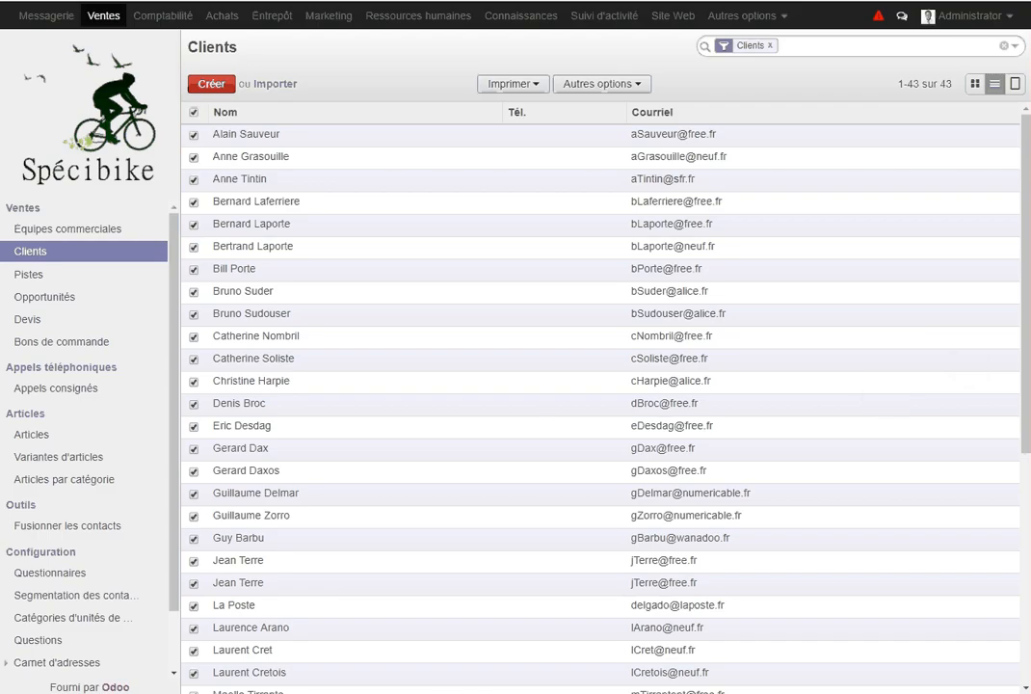